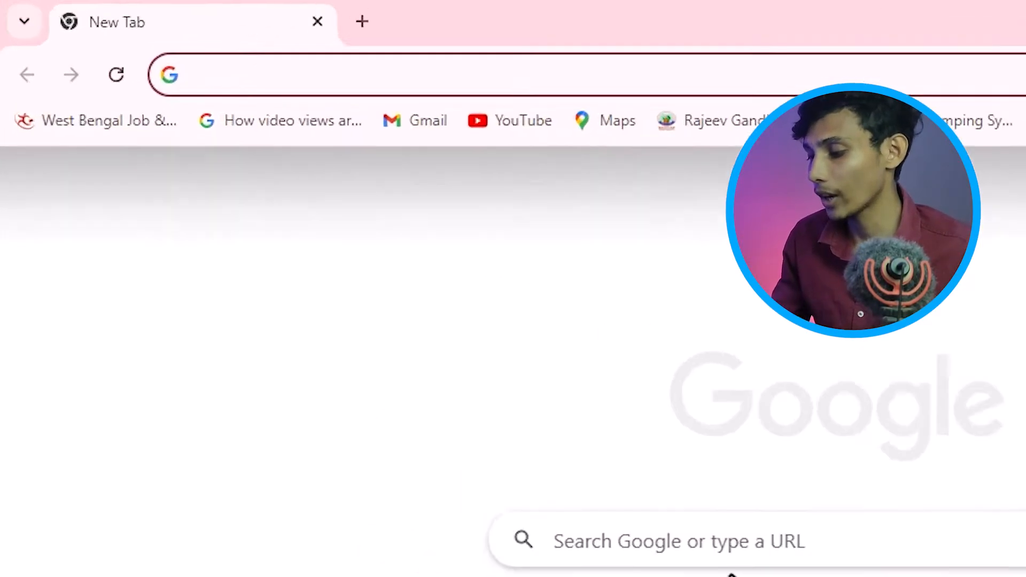
Open the router's management page at 192.168.0.1.
type("192.168.0.1")
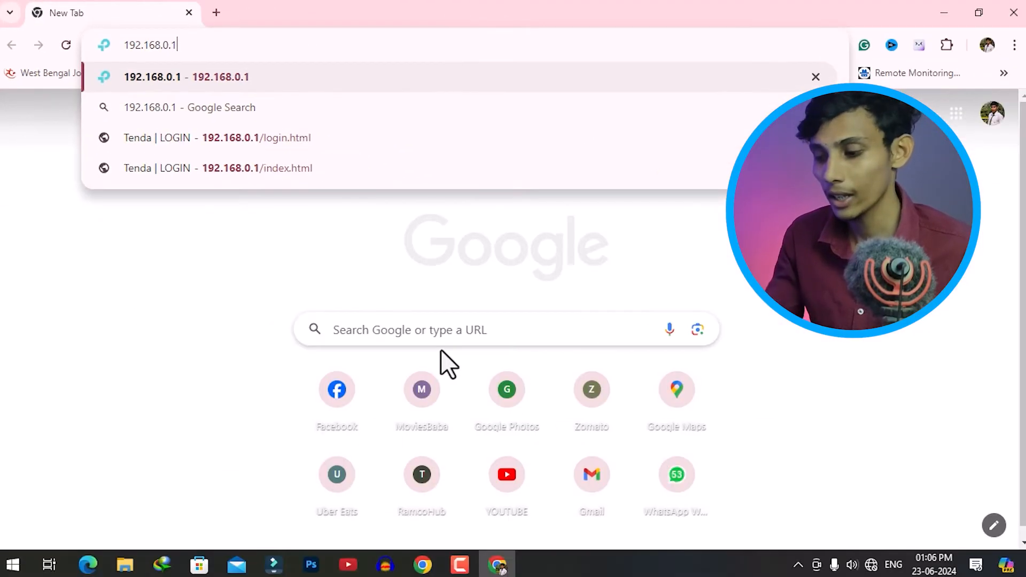
key("Return")
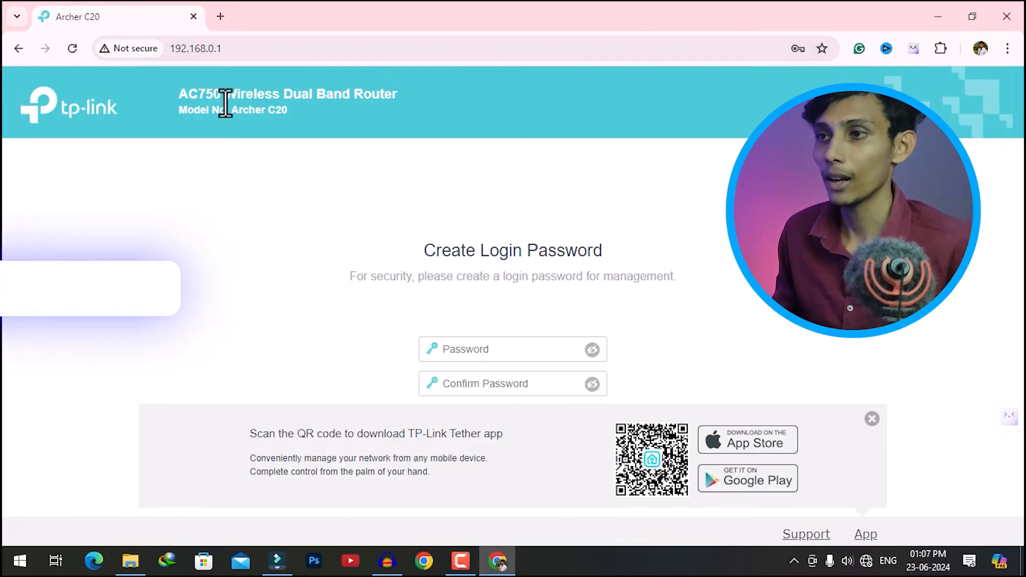
double_click(199, 95)
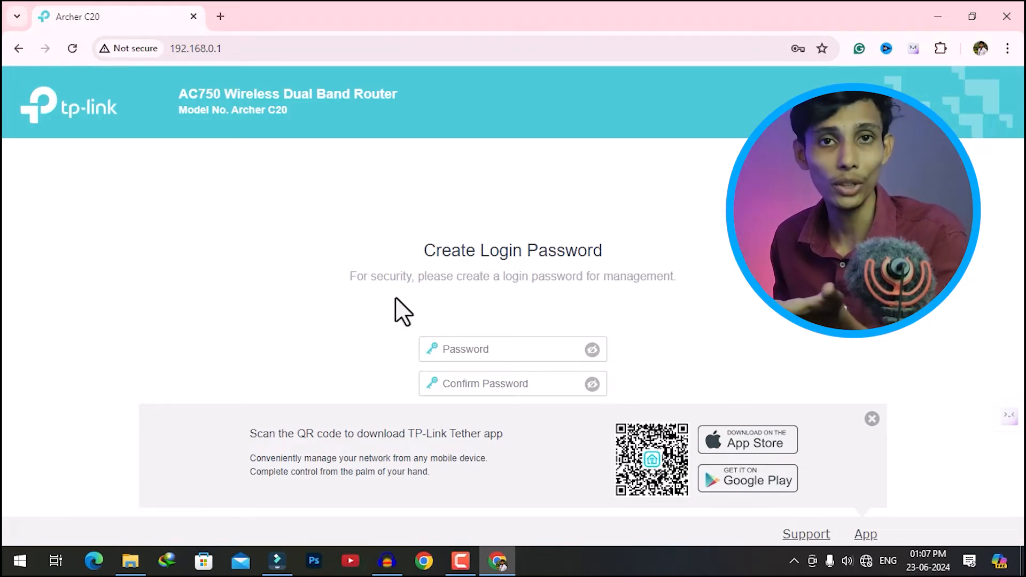
Create and confirm the router's login password, submit it, and dismiss the browser's offer to update the saved password.
left_click(469, 350)
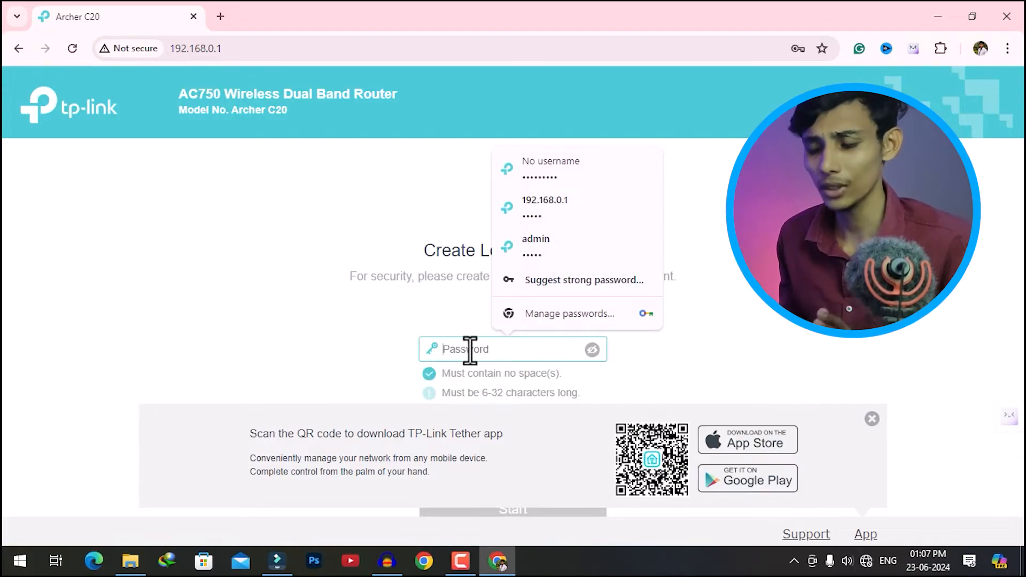
type("•")
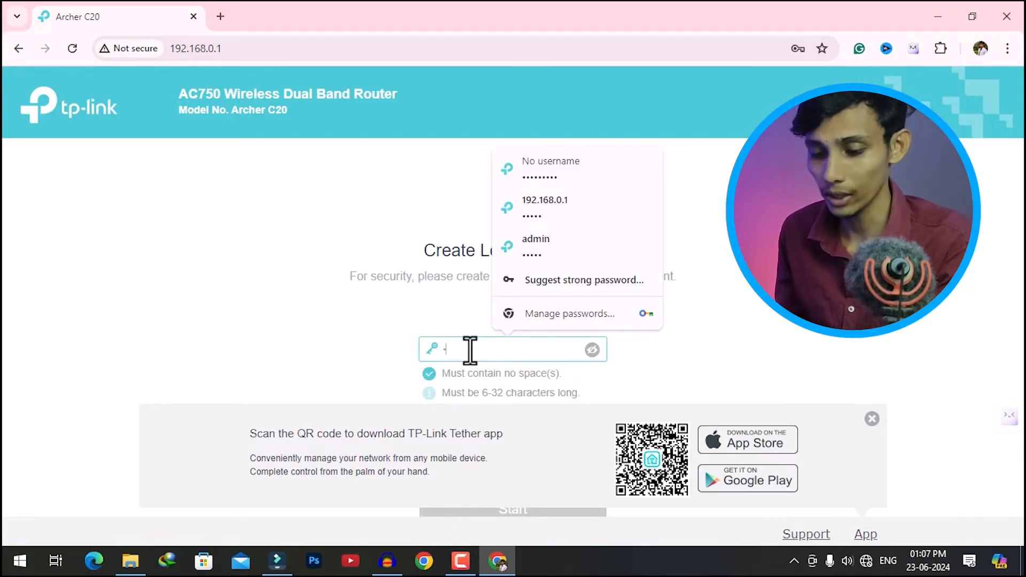
type("••••••")
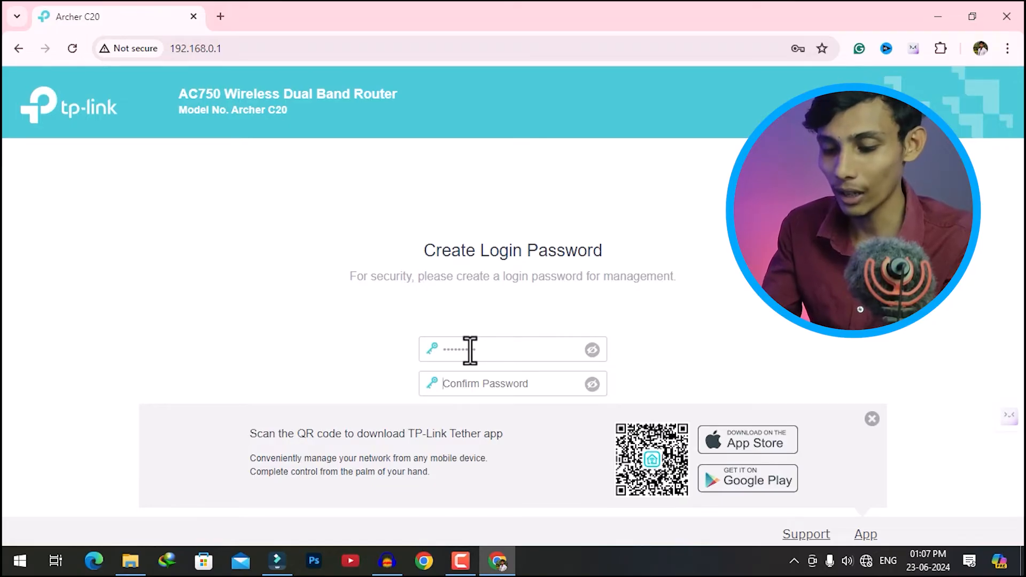
type("*********")
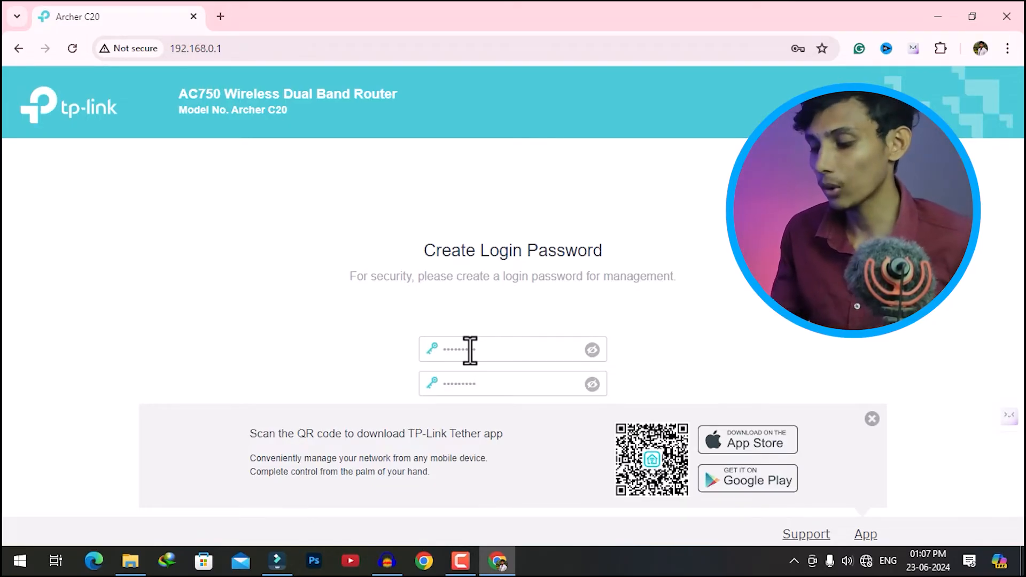
key("Return")
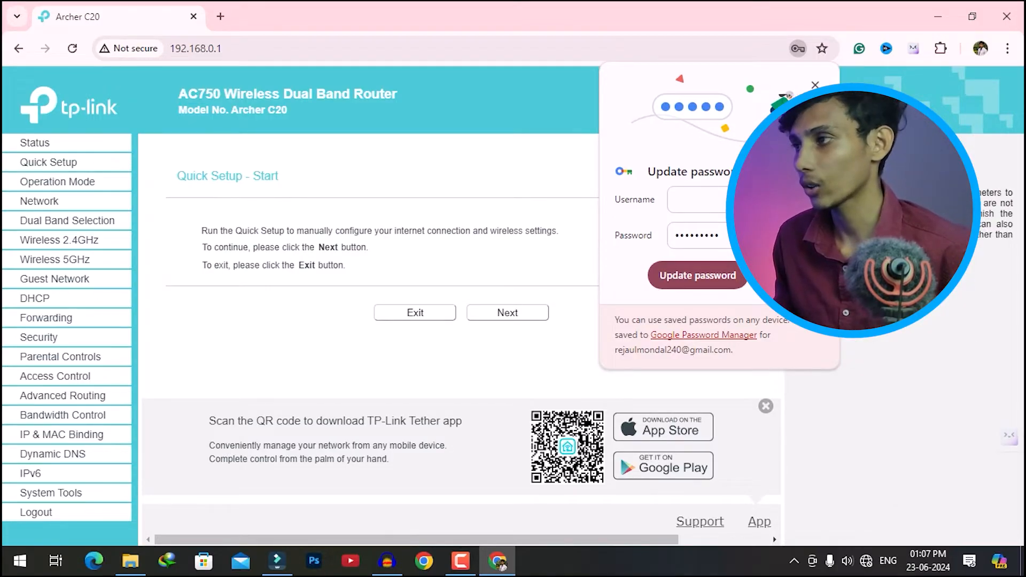
left_click(815, 86)
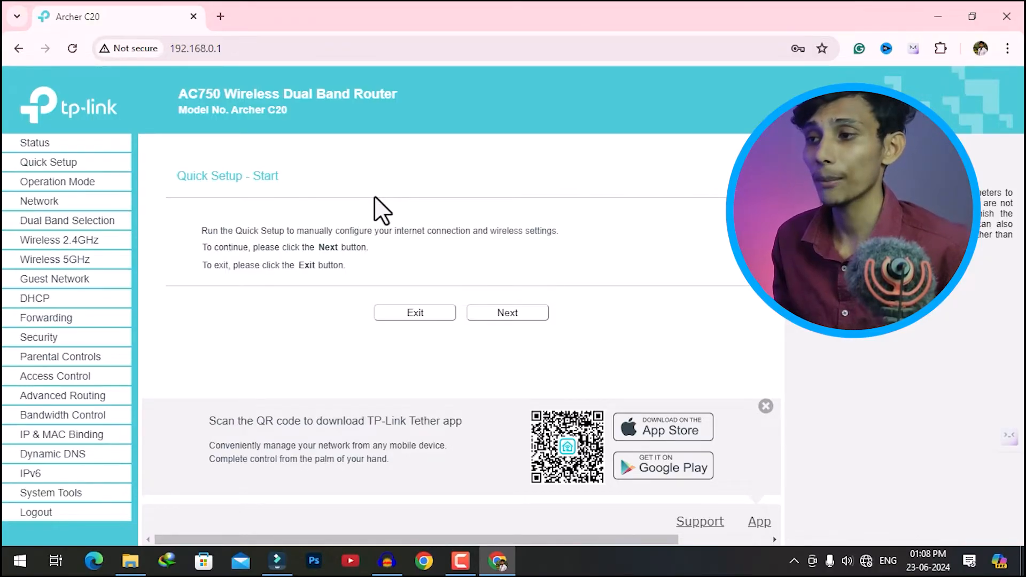
Start Quick Setup and choose Range Extender as the operation mode.
left_click(514, 314)
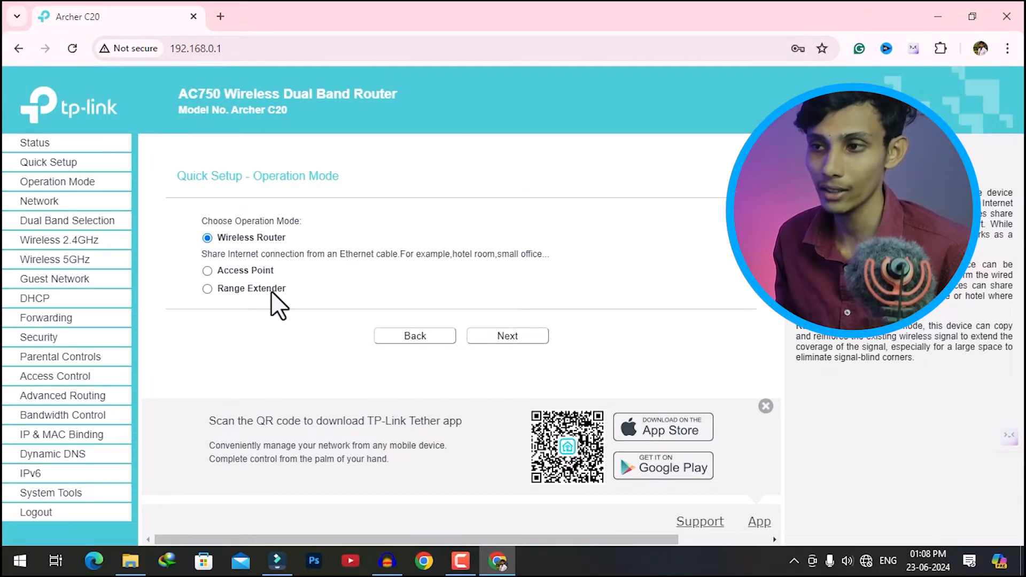
left_click(229, 292)
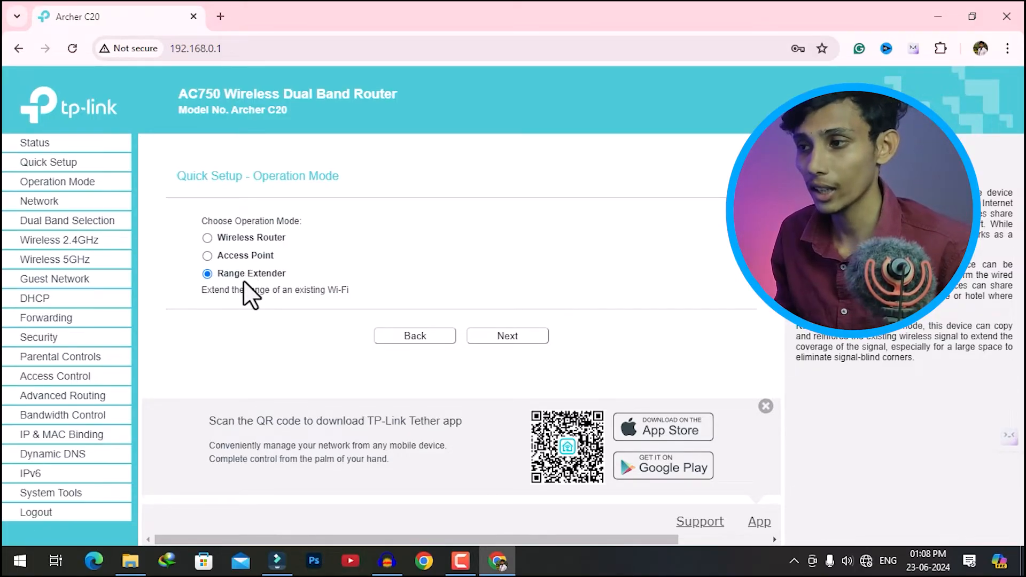
left_click(491, 336)
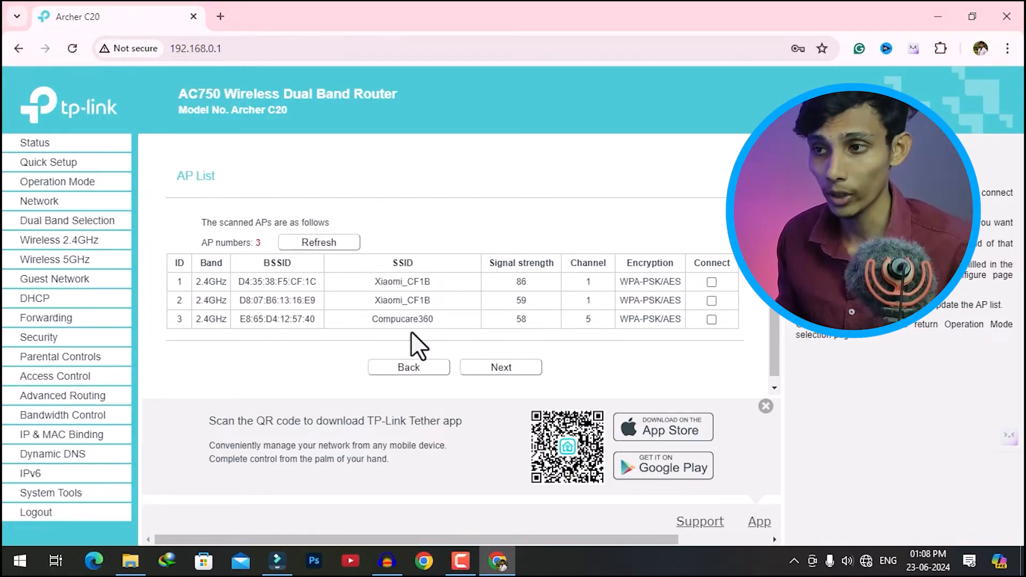
Skip the scanned 2.4GHz access points and choose the 5GHz network Xiaomi_CF1B_5G as the network to connect to.
left_click(501, 369)
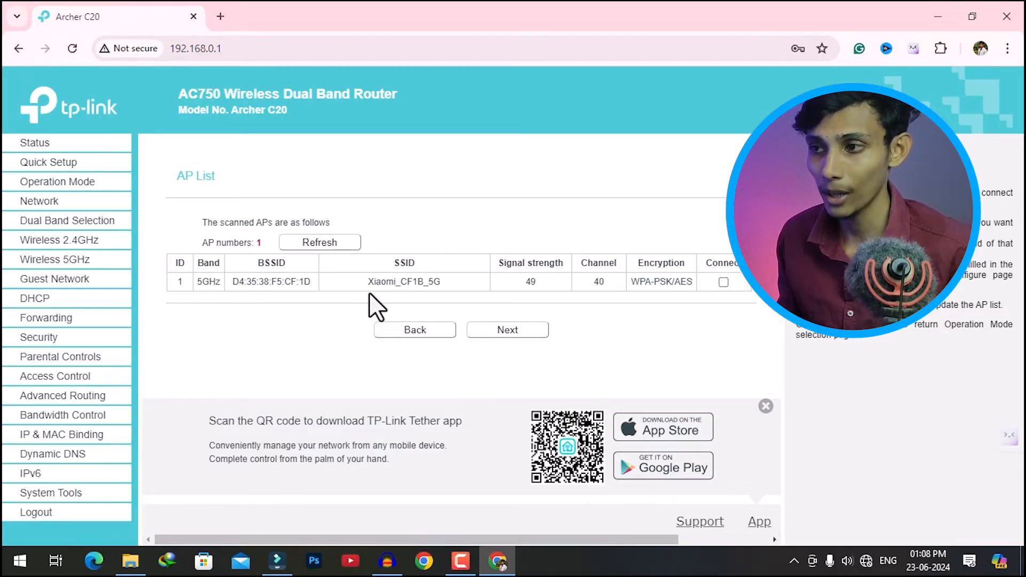
left_click_drag(368, 282, 439, 291)
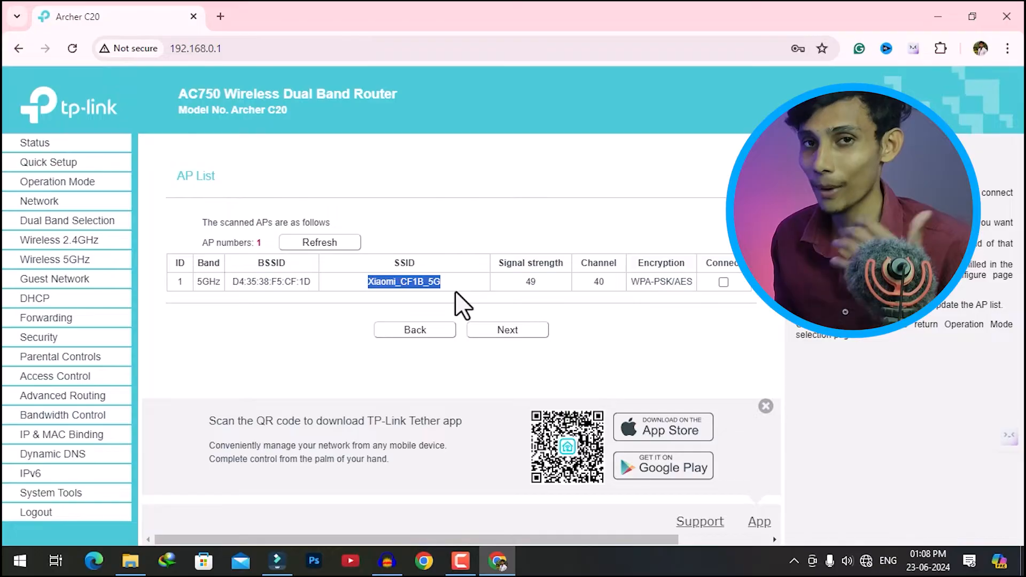
left_click(427, 330)
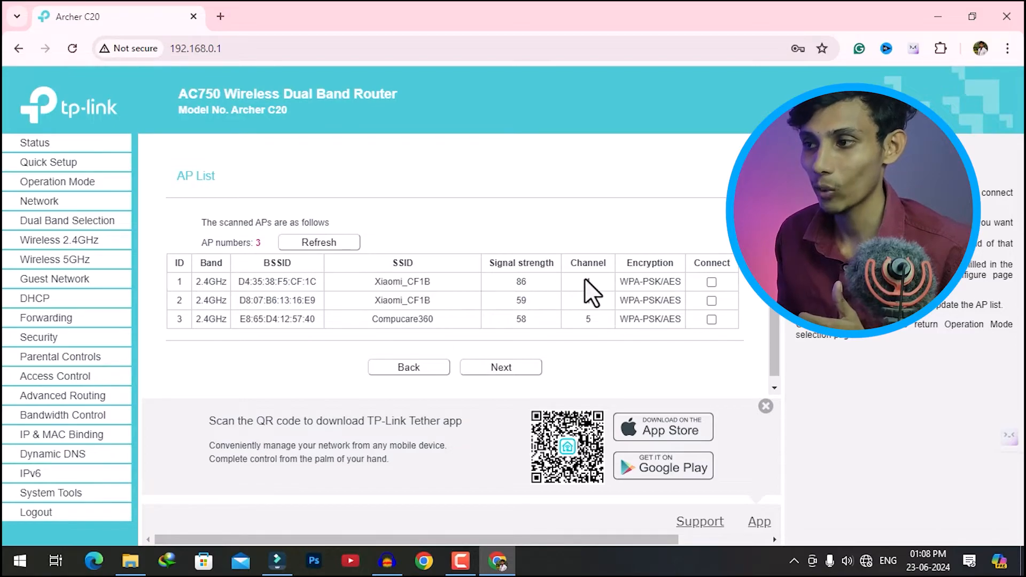
left_click(518, 367)
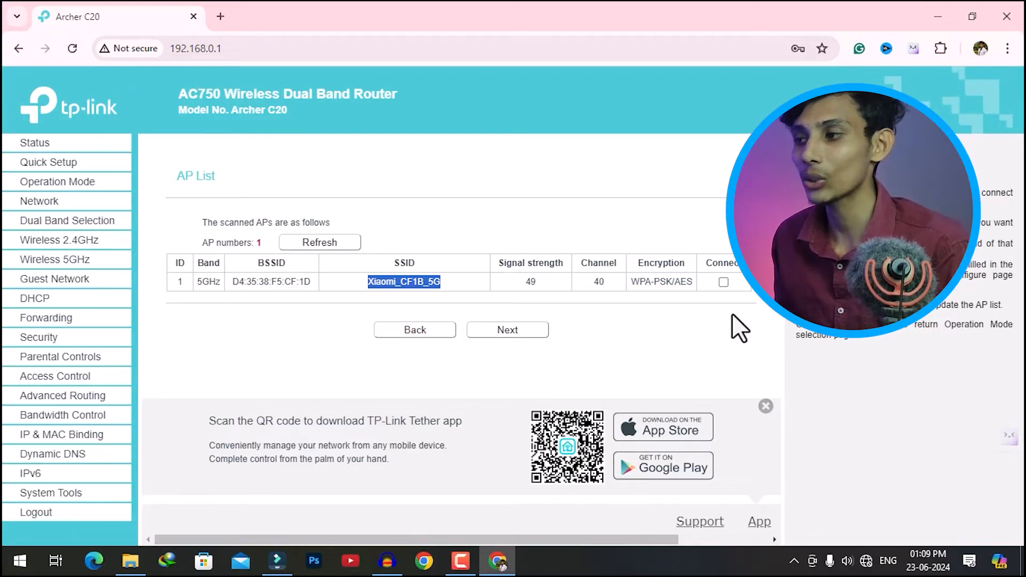
left_click(723, 283)
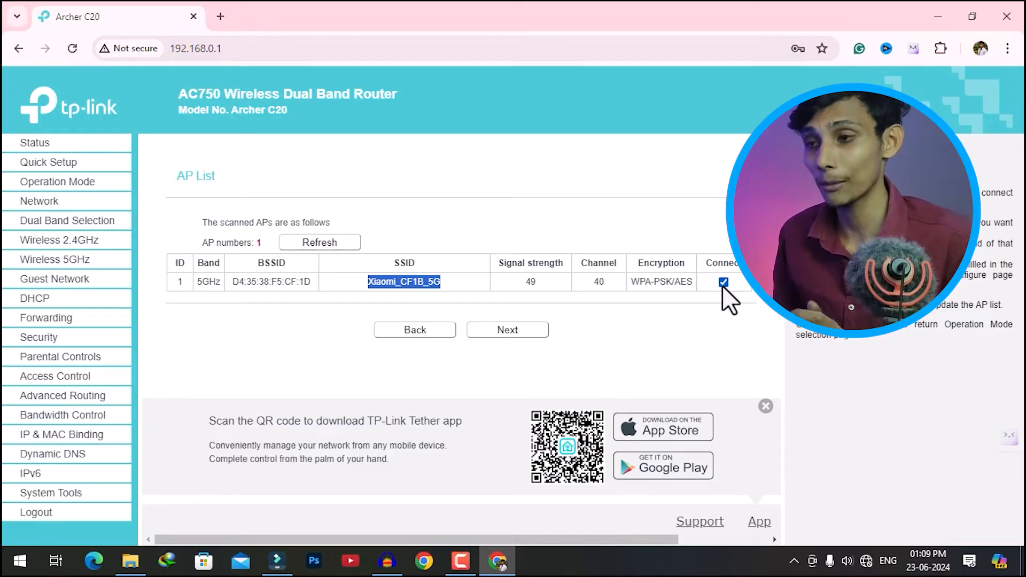
left_click(529, 329)
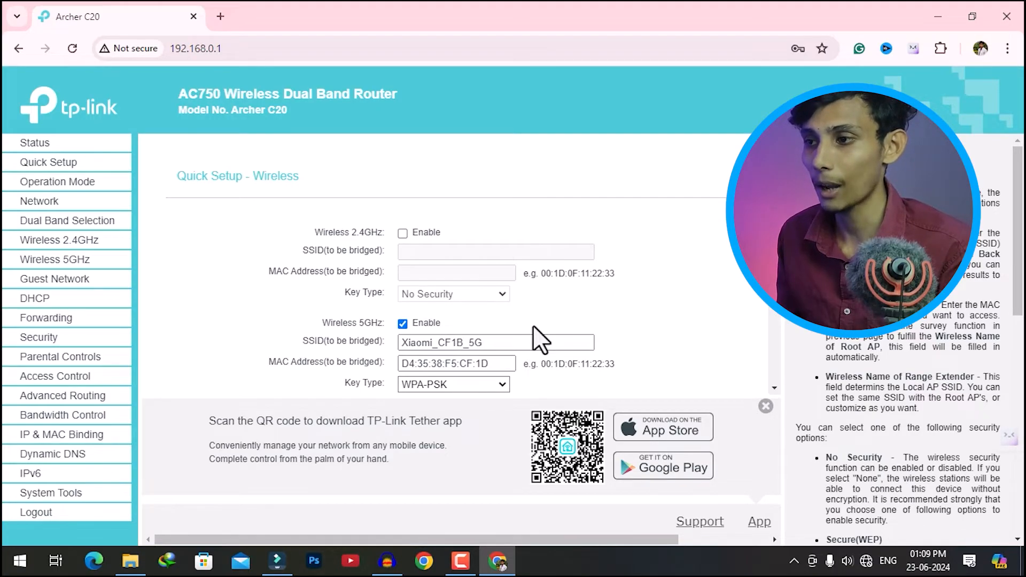
Fill in the host Wi-Fi password for the 5GHz network and customize the extended SSIDs as Xiaomi_CF1B_2.4G_Ext and Xiaomi_CF1B_5G_Ext.
scroll(533, 324, "down", 3)
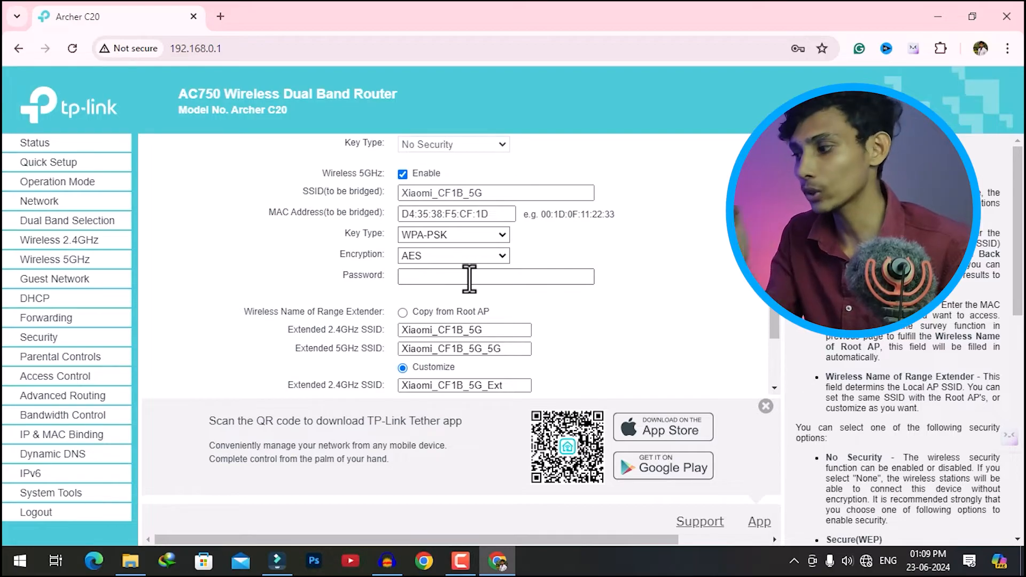
double_click(487, 193)
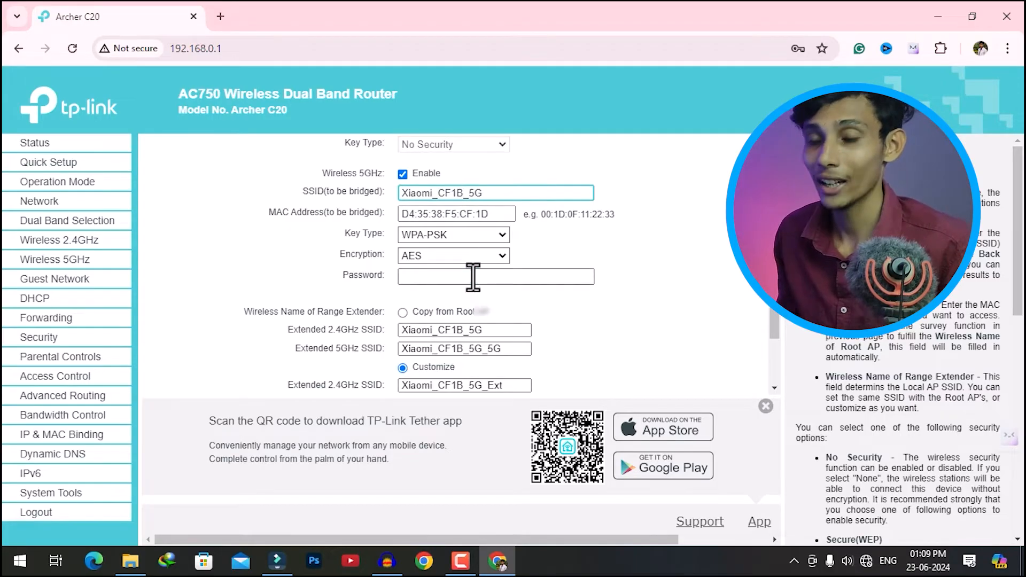
left_click(473, 277)
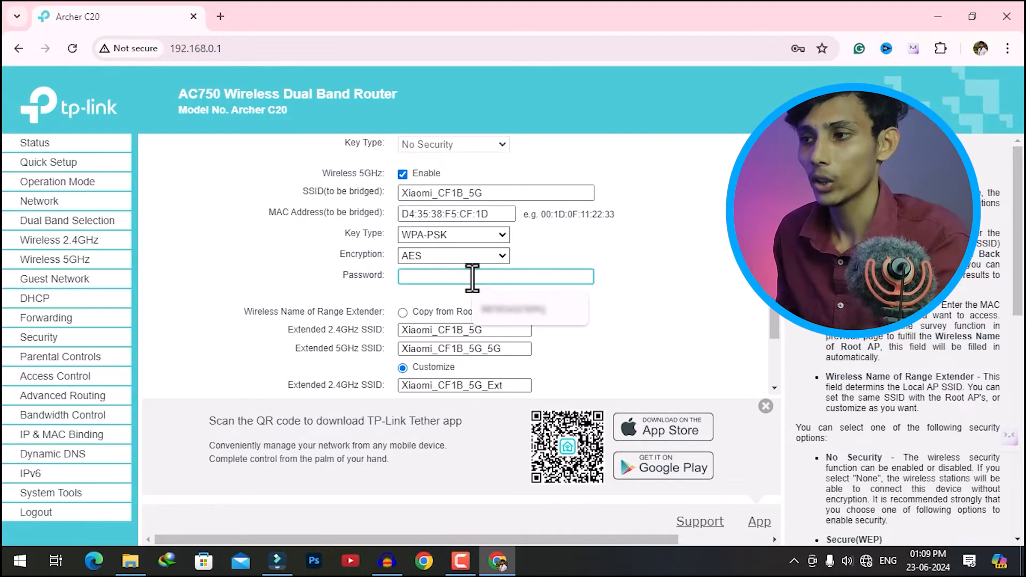
left_click(496, 310)
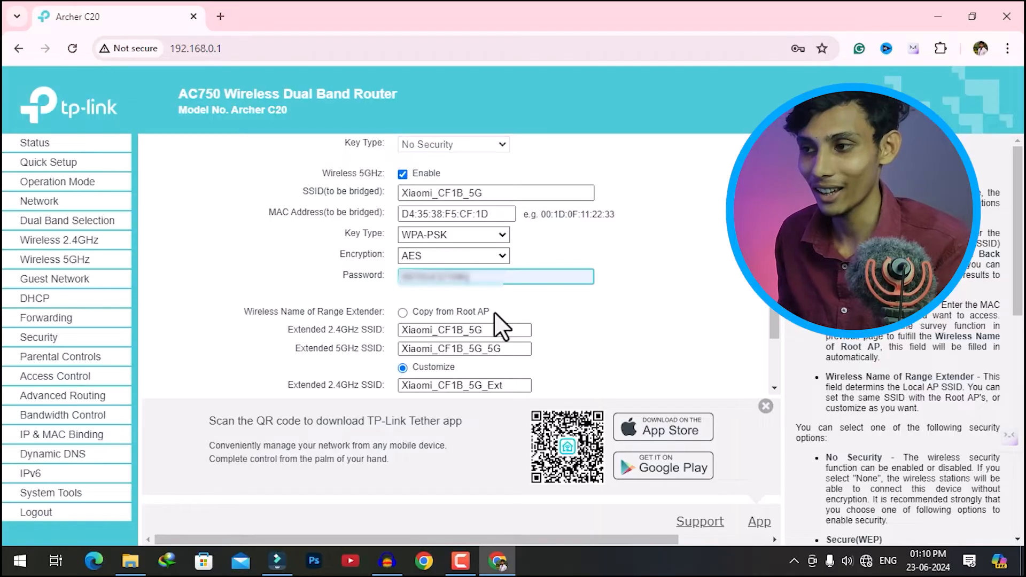
scroll(498, 313, "down", 2)
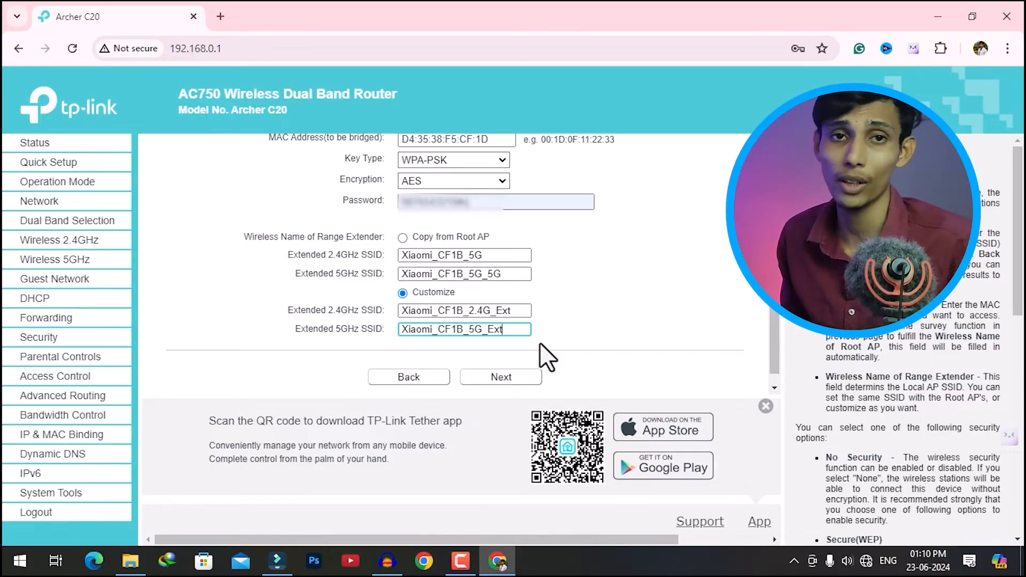
left_click(521, 377)
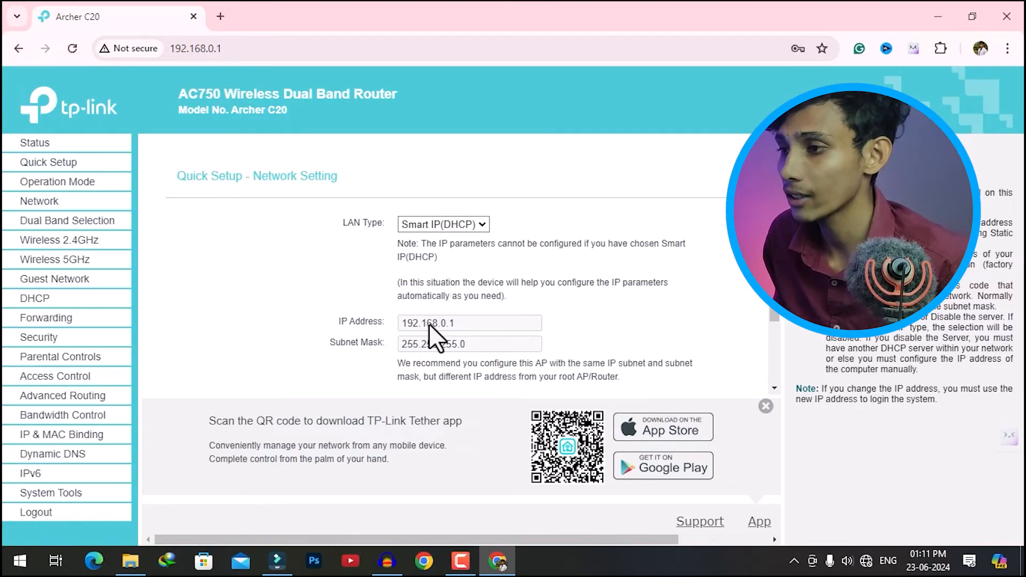
Set the LAN type to Static IP in the Quick Setup network settings.
left_click_drag(455, 323, 445, 321)
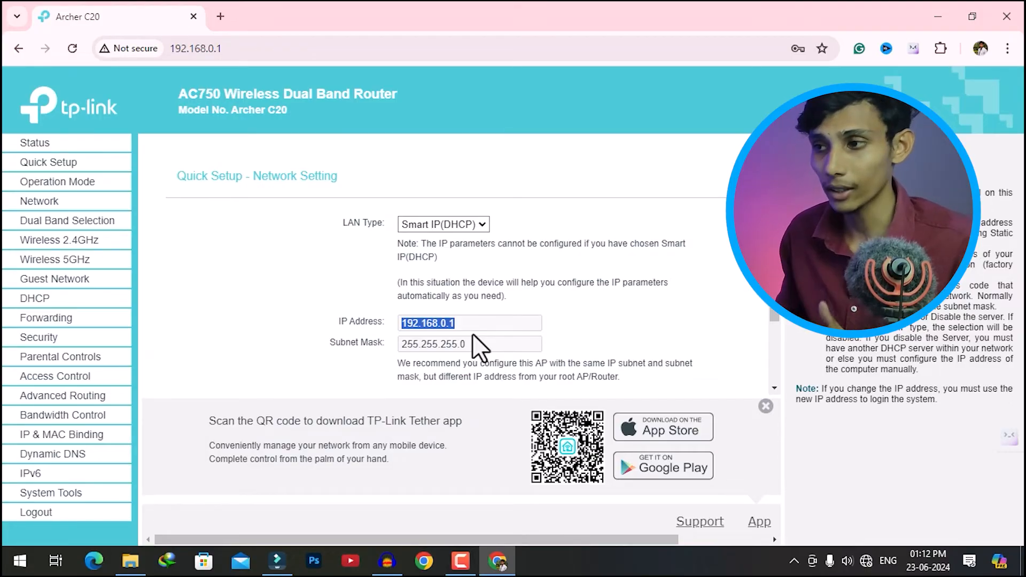
left_click(489, 318)
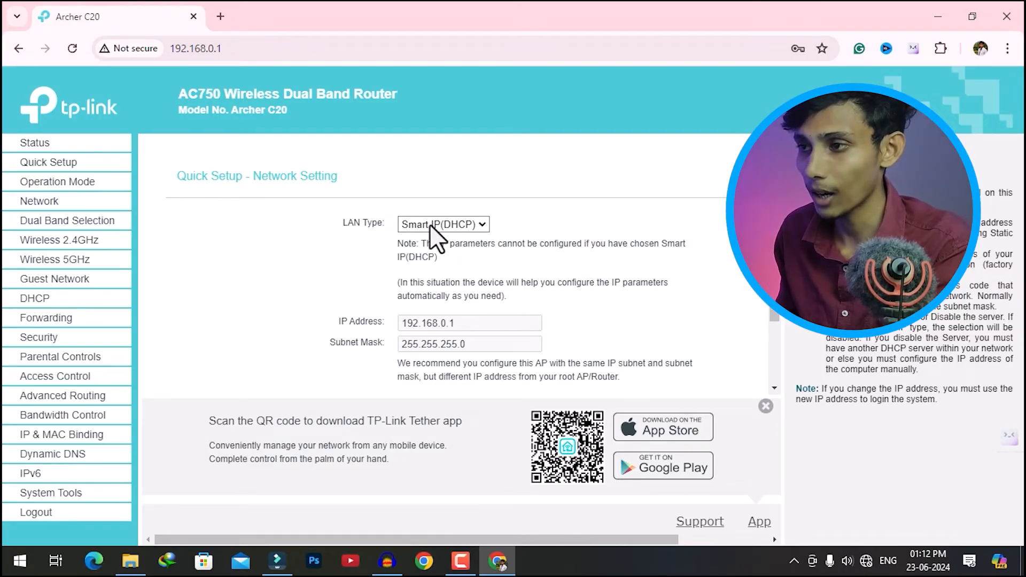
left_click(448, 224)
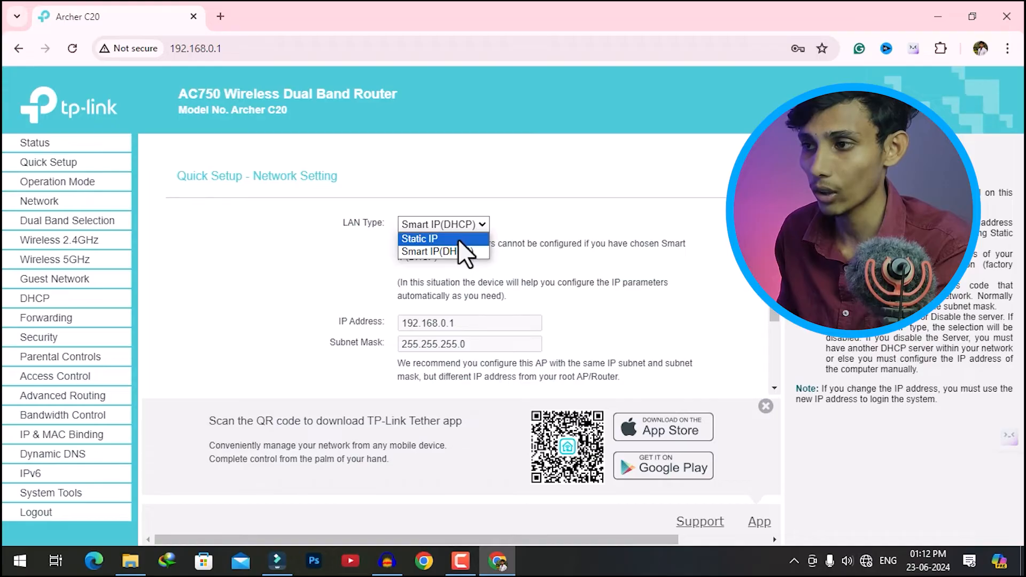
left_click(457, 238)
left_click(446, 229)
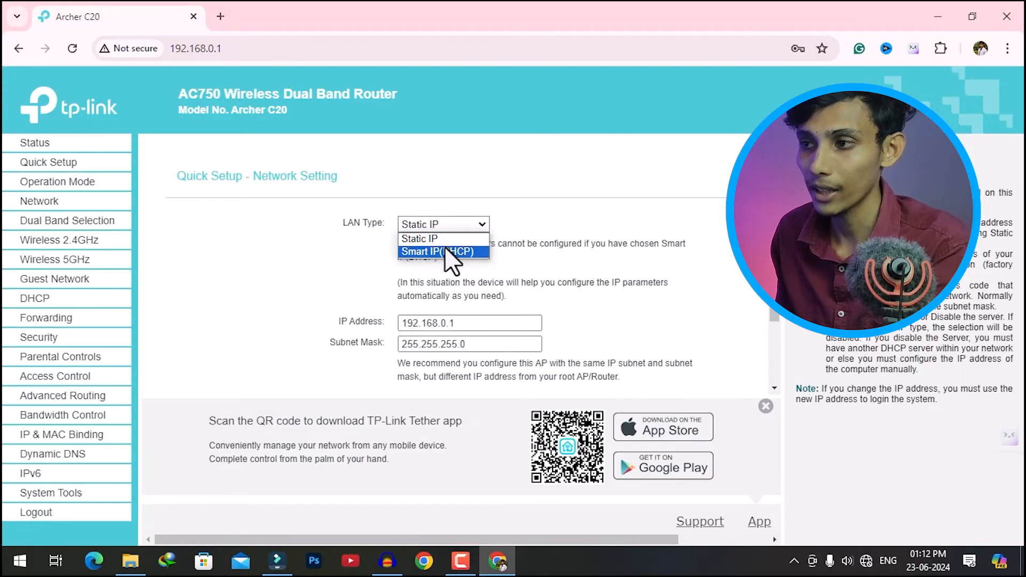
left_click(441, 238)
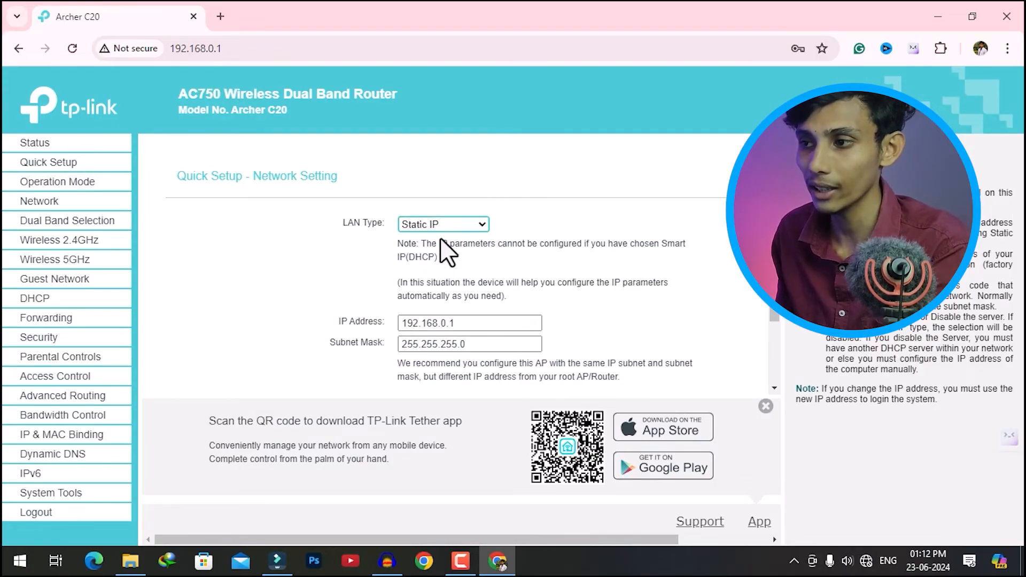
Set the router's IP address to 192.168.0.2 and continue to the configuration summary with the DHCP server enabled.
left_click(465, 324)
key("BackSpace")
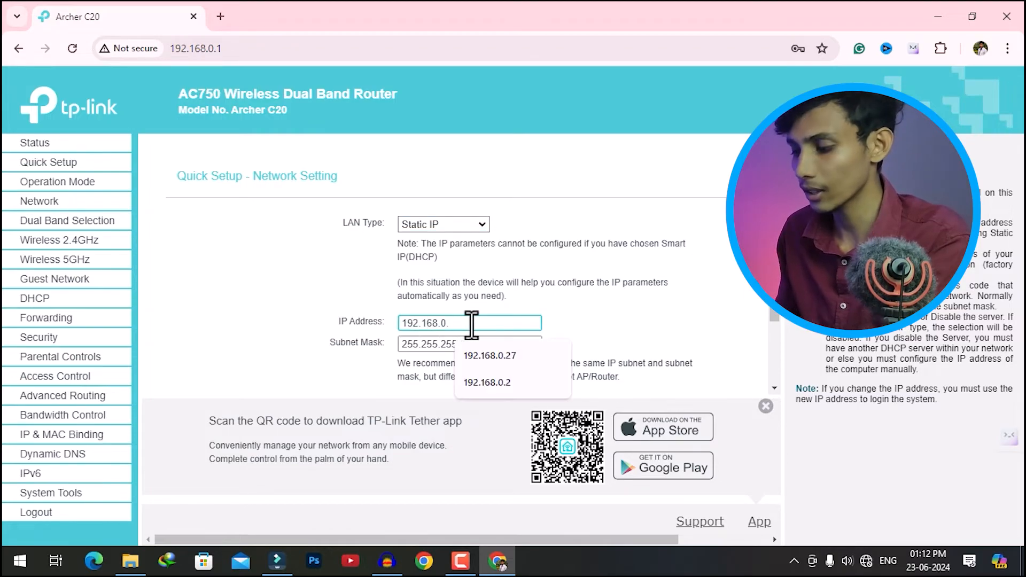
type("2")
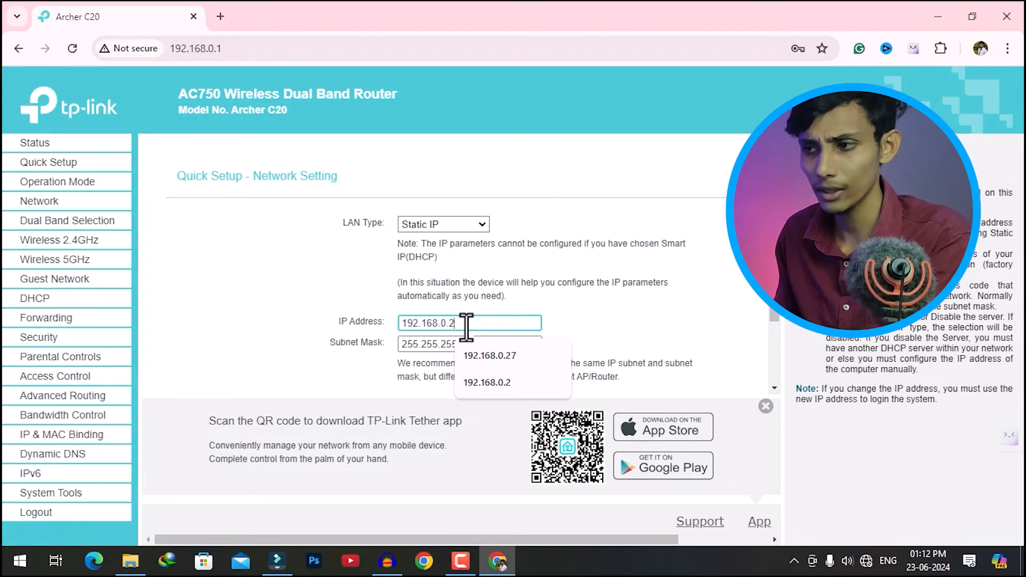
left_click(278, 365)
scroll(522, 330, "down", 2)
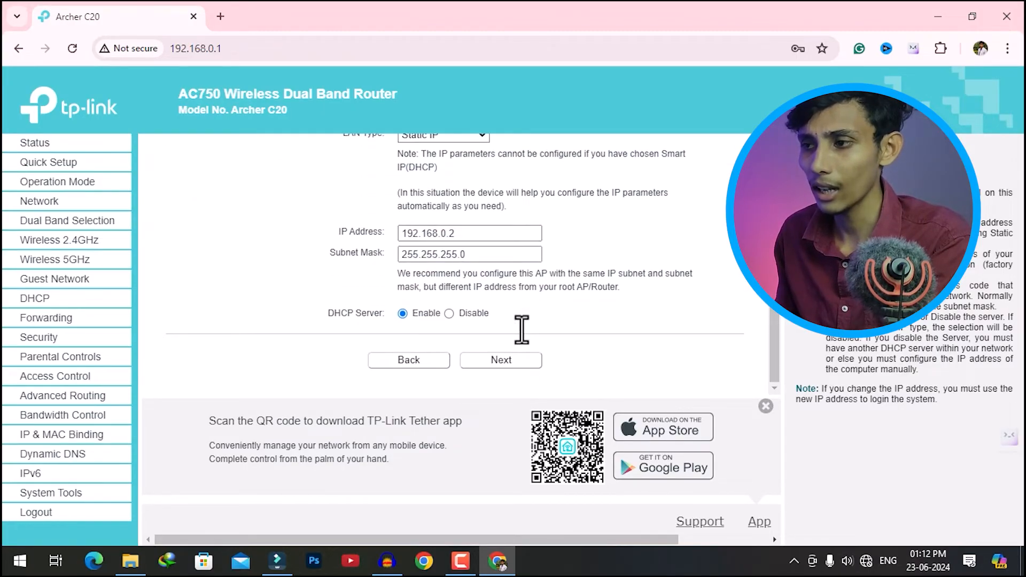
left_click(516, 359)
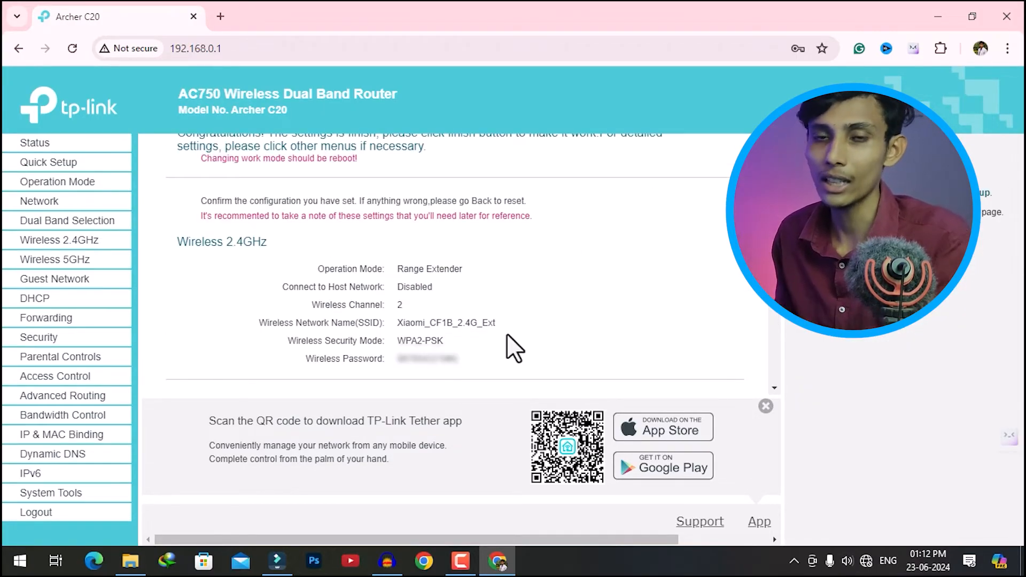
Review the wireless and LAN settings in the Quick Setup summary and finish the setup to apply the range extender configuration.
scroll(507, 336, "down", 3)
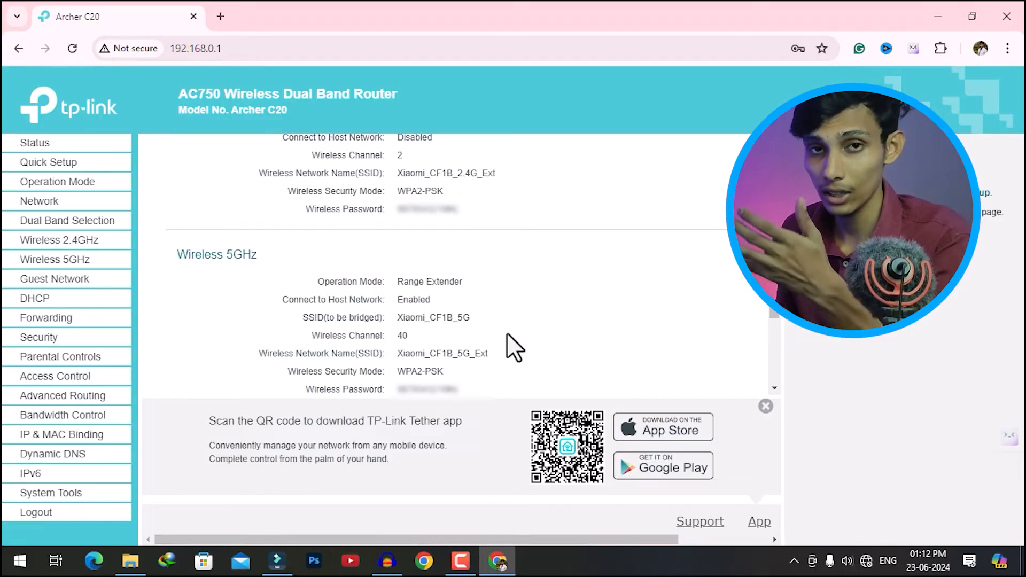
scroll(514, 347, "down", 1)
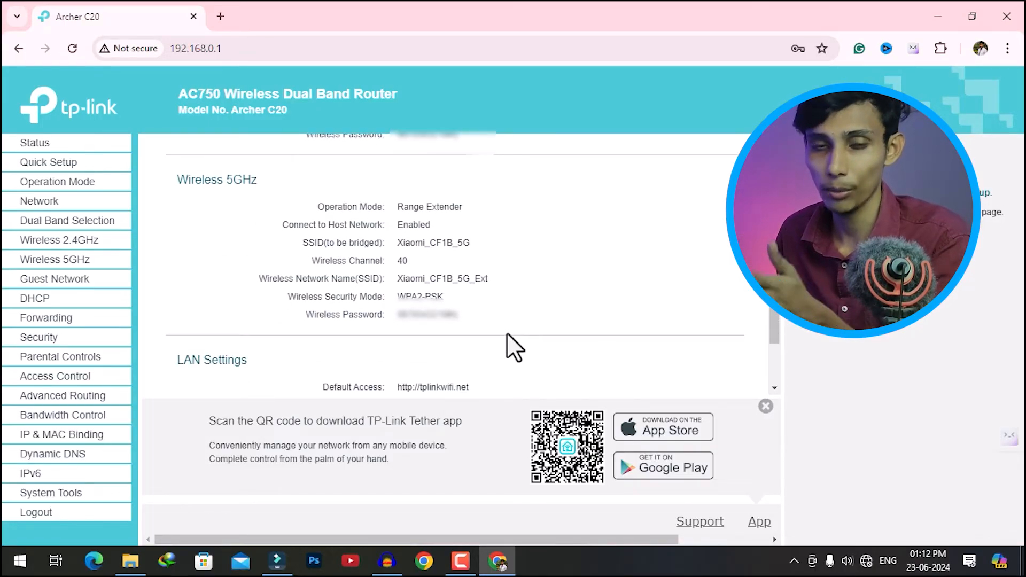
scroll(506, 333, "down", 2)
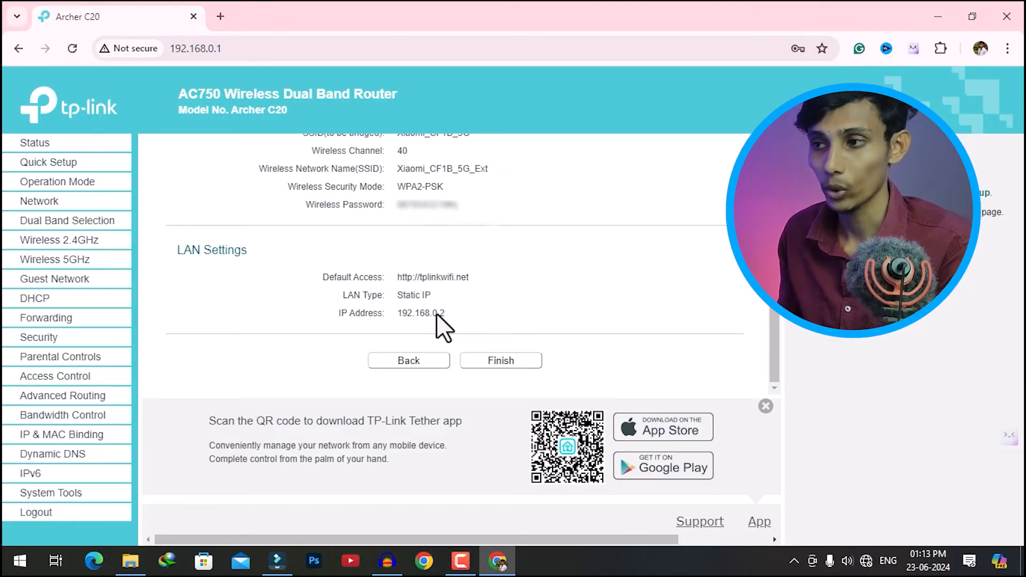
left_click(505, 360)
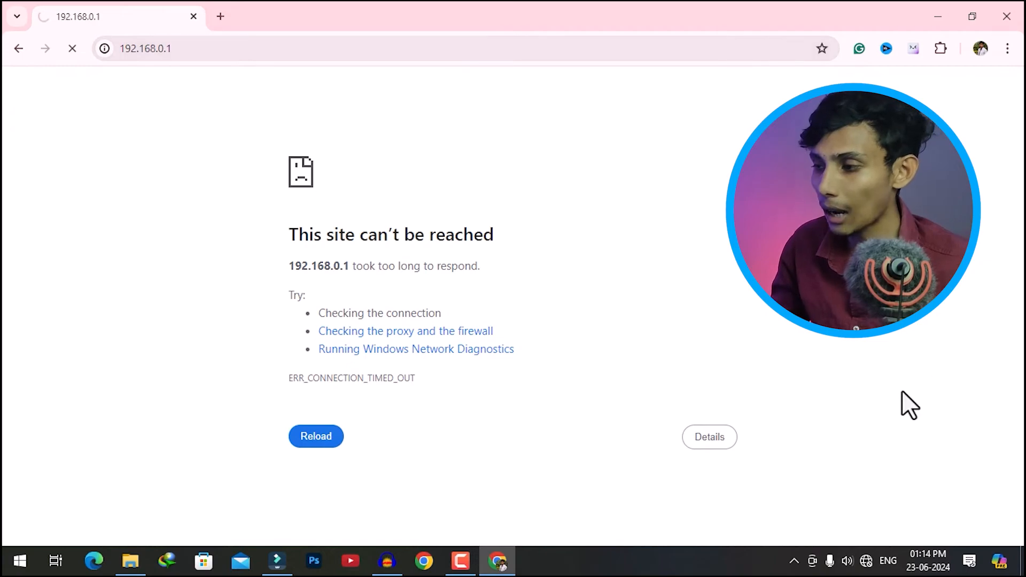
Check the computer's network connection status and open the router's login page at its new address 192.168.0.2.
left_click(865, 559)
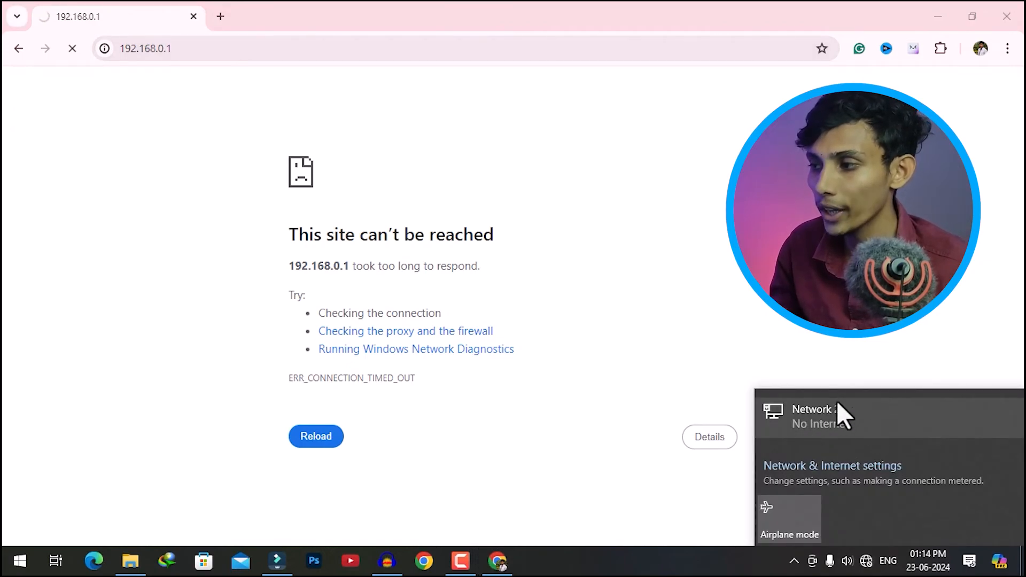
left_click(833, 309)
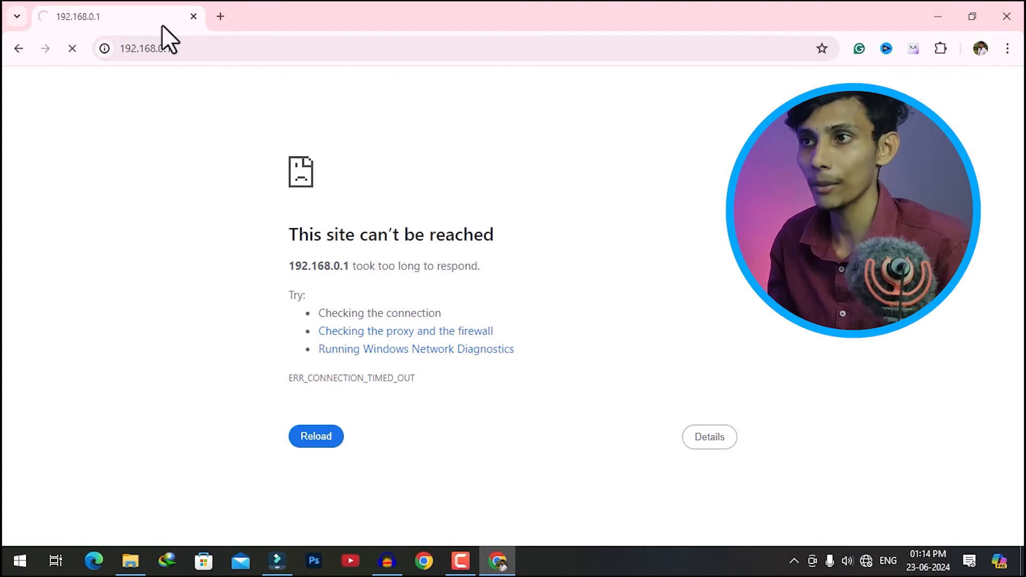
left_click(209, 50)
left_click(208, 51)
key("BackSpace")
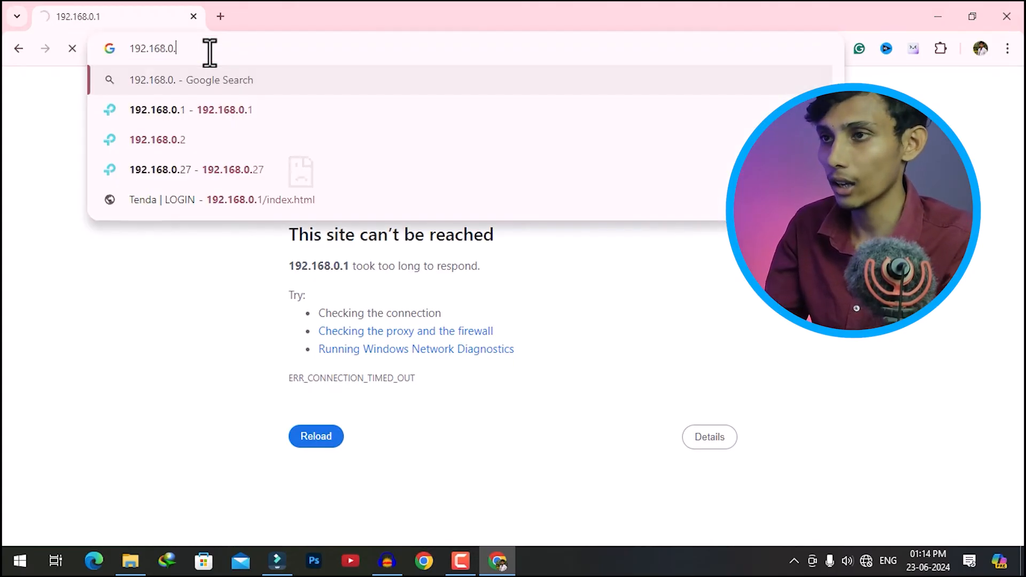
type("2")
key("Return")
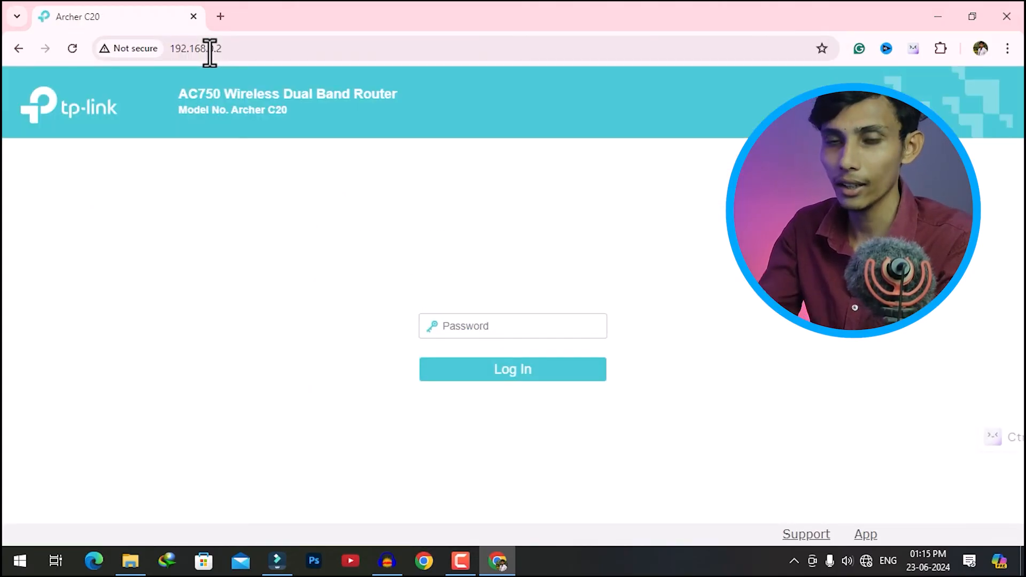
Log in to the router with the admin password and dismiss the browser's offer to save it.
left_click(501, 326)
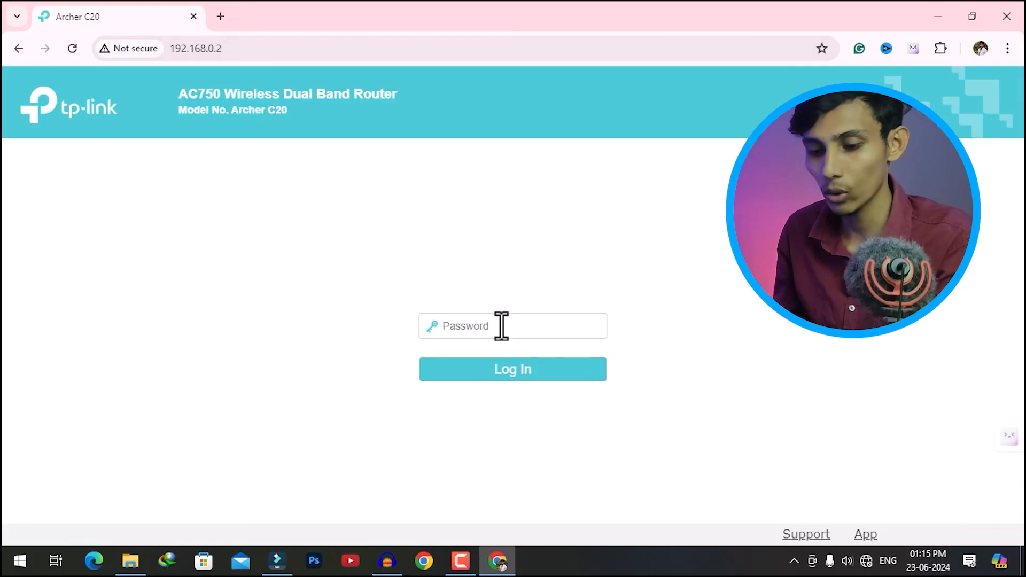
type("••••")
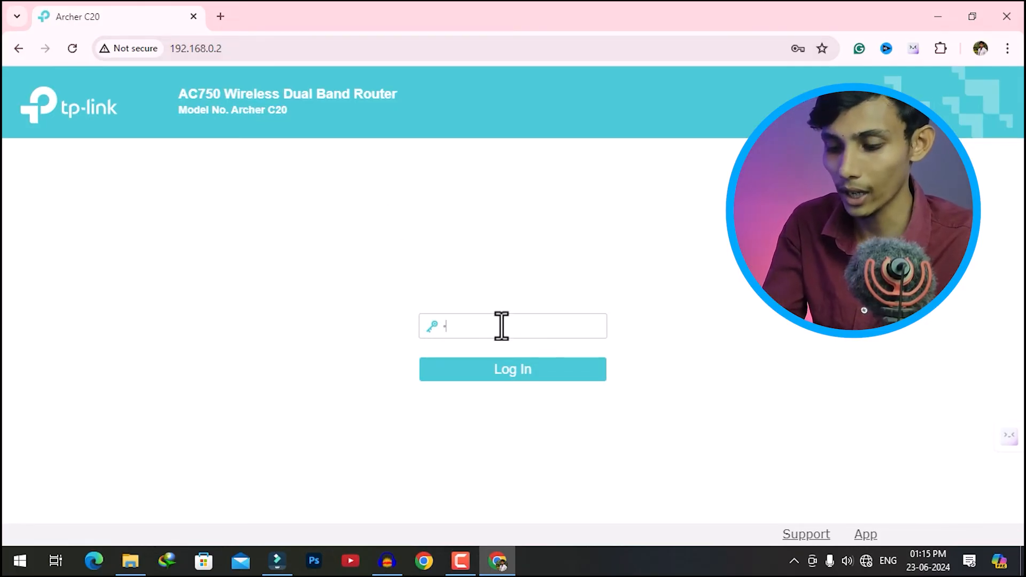
type("••••••")
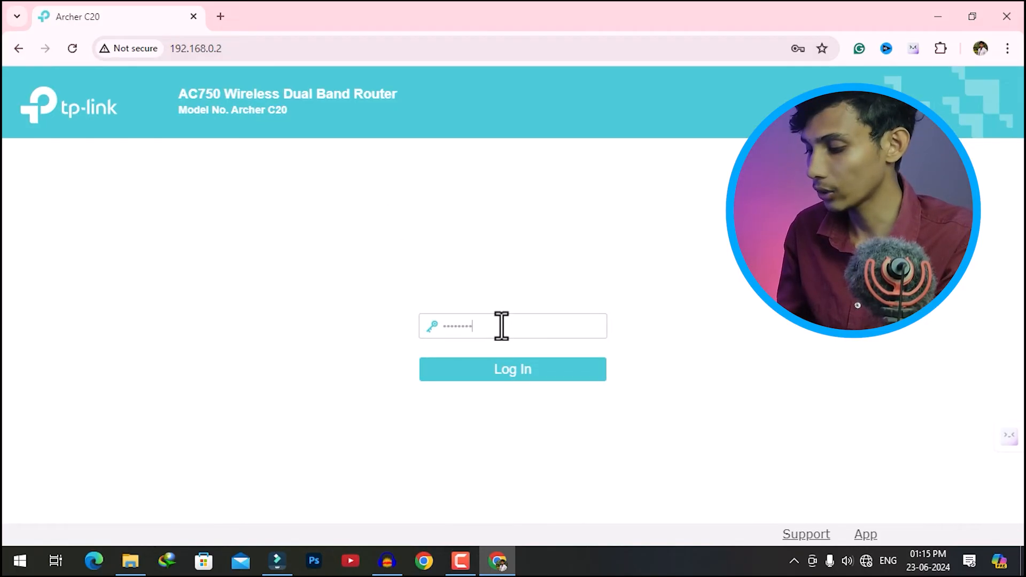
key("Return")
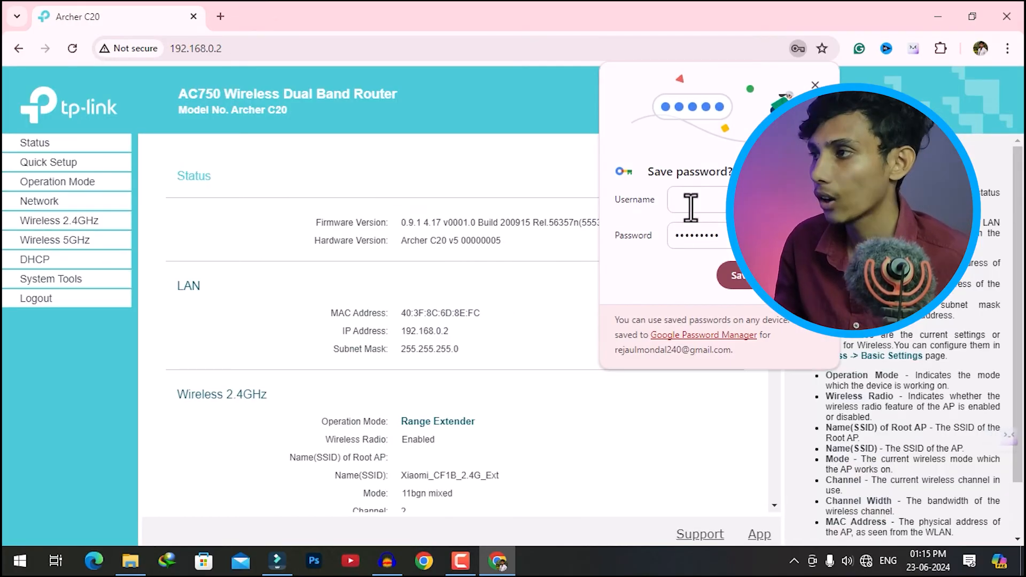
left_click(794, 275)
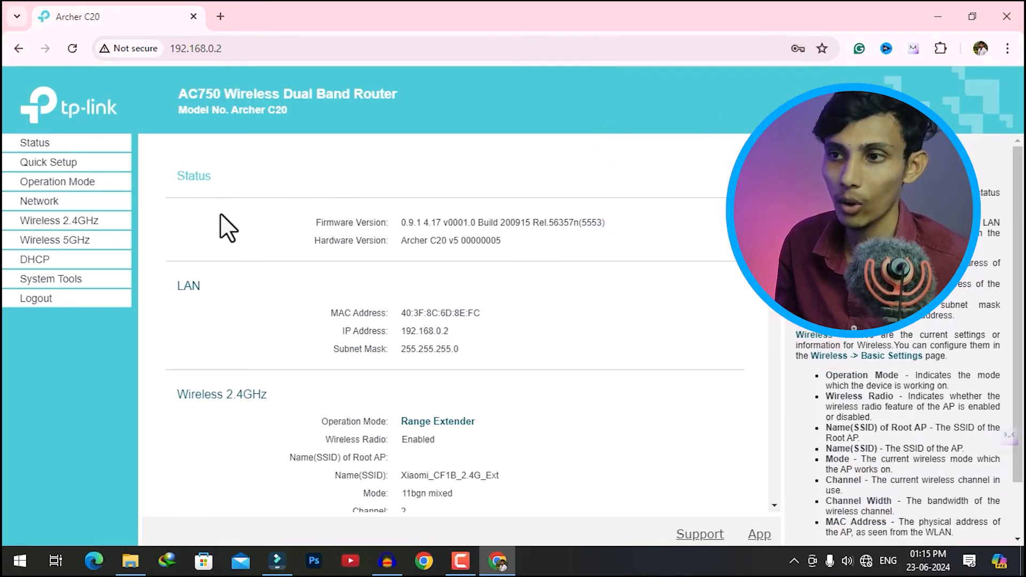
Disable the DHCP server in the router's DHCP settings and save the change.
left_click(35, 260)
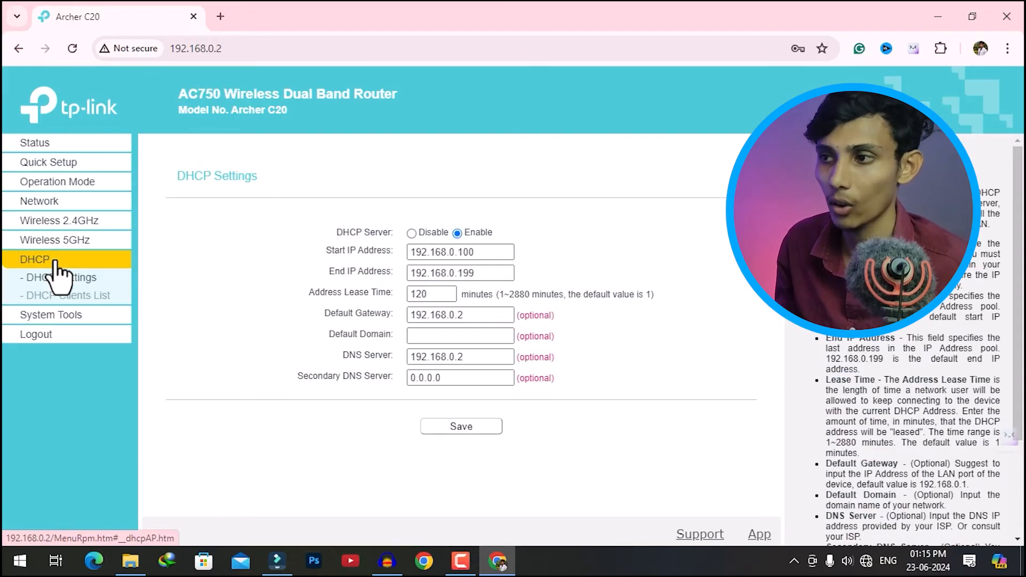
left_click(411, 233)
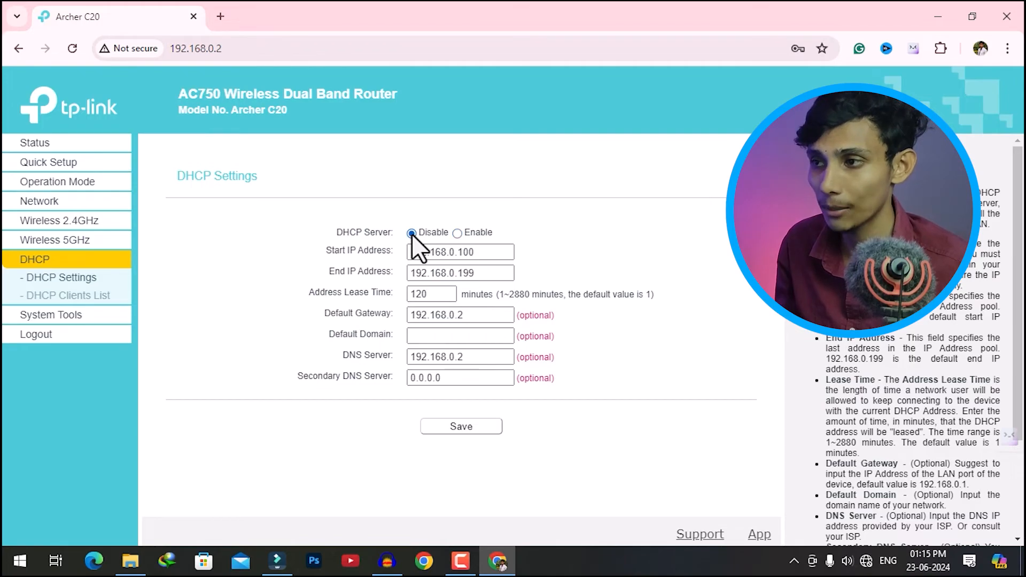
left_click(866, 561)
left_click(866, 561)
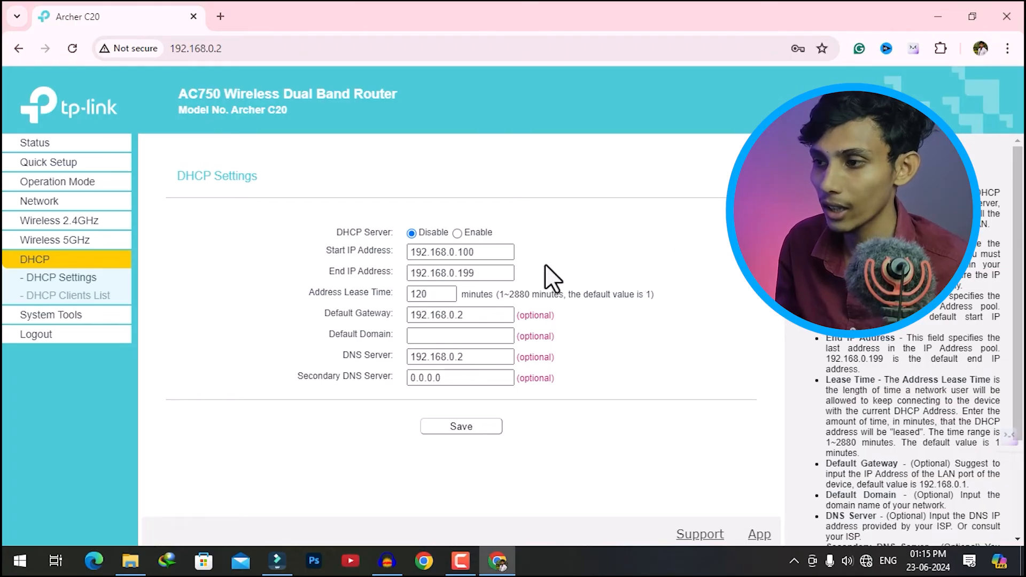
left_click(483, 431)
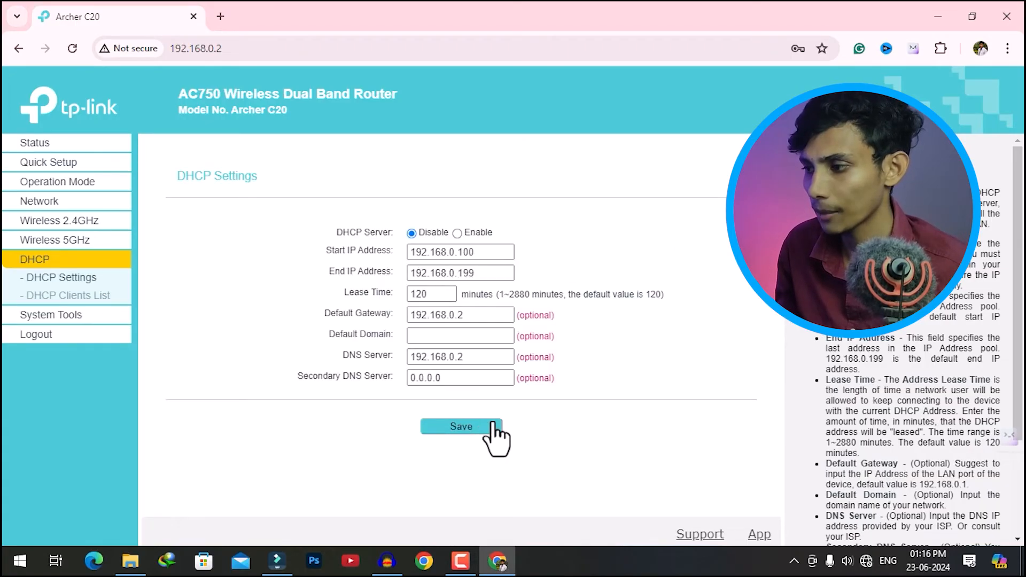
Check the computer's network connection status for internet access through the extender.
left_click(866, 561)
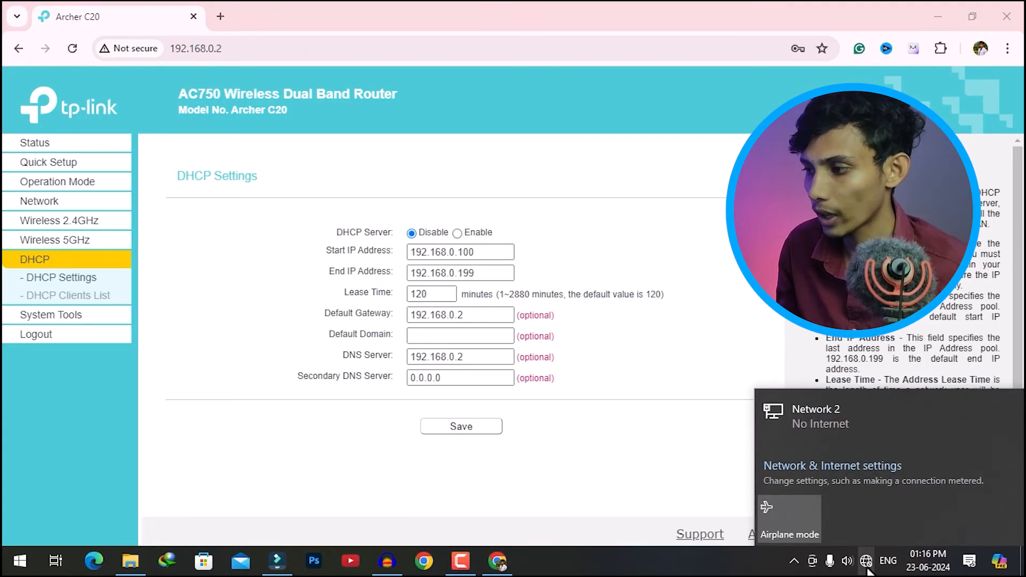
left_click(867, 568)
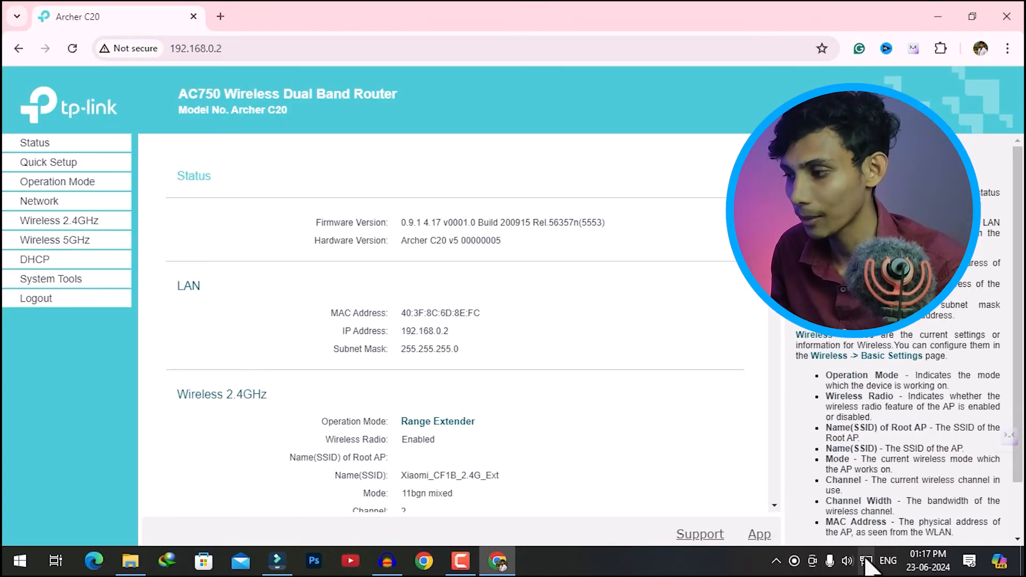
left_click(866, 558)
left_click(866, 558)
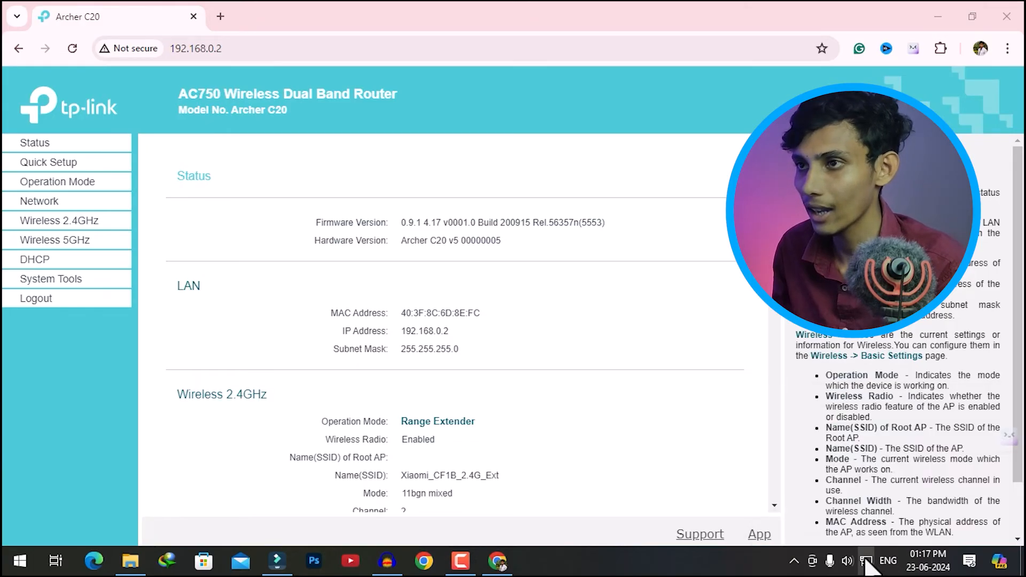
Search for ookla speed in a new tab, open Speedtest by Ookla and run an internet speed test.
left_click(219, 17)
type("oo")
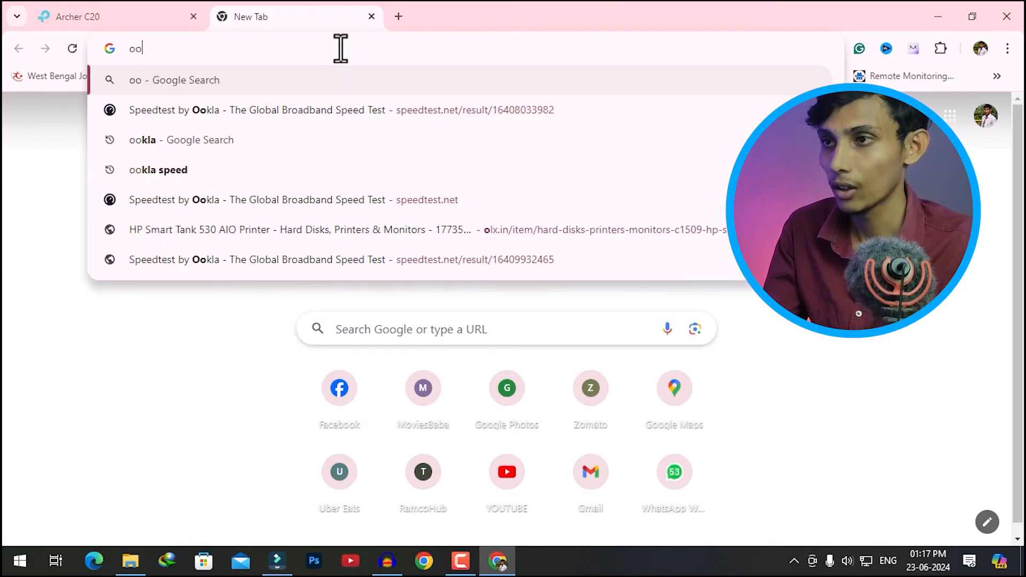
key("Down")
key("Down")
key("Down")
key("Down")
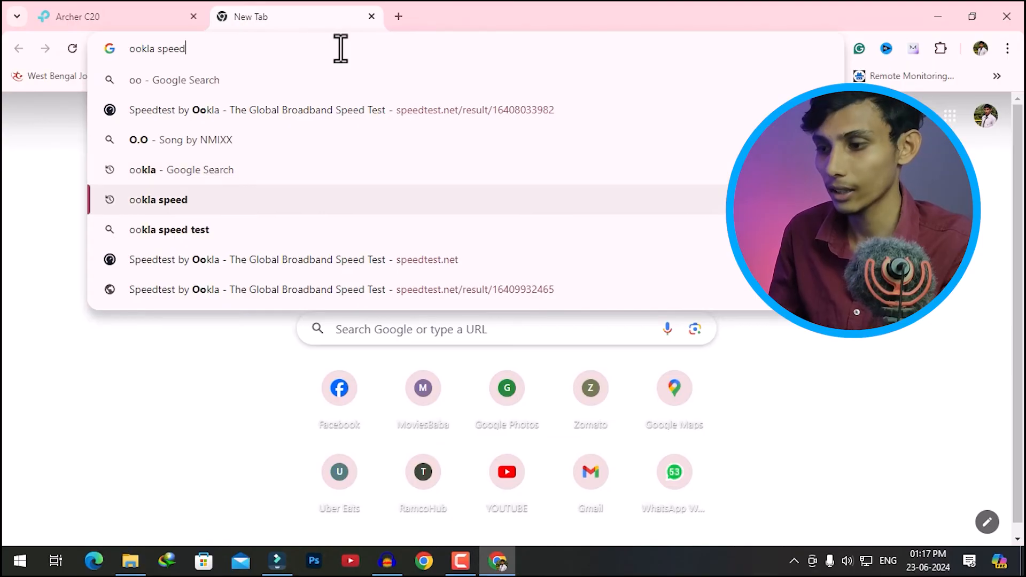
key("Return")
left_click(341, 234)
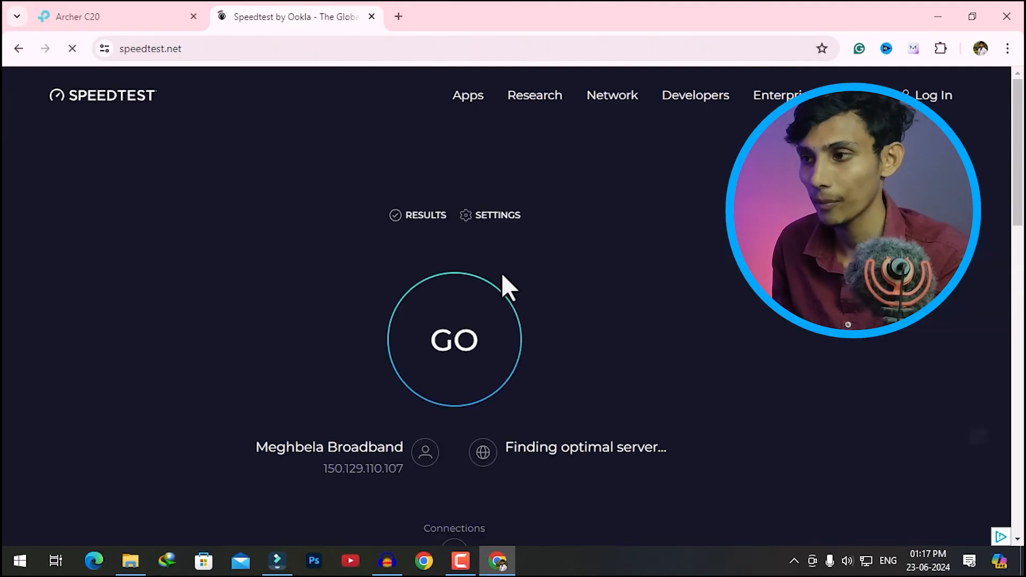
left_click(470, 329)
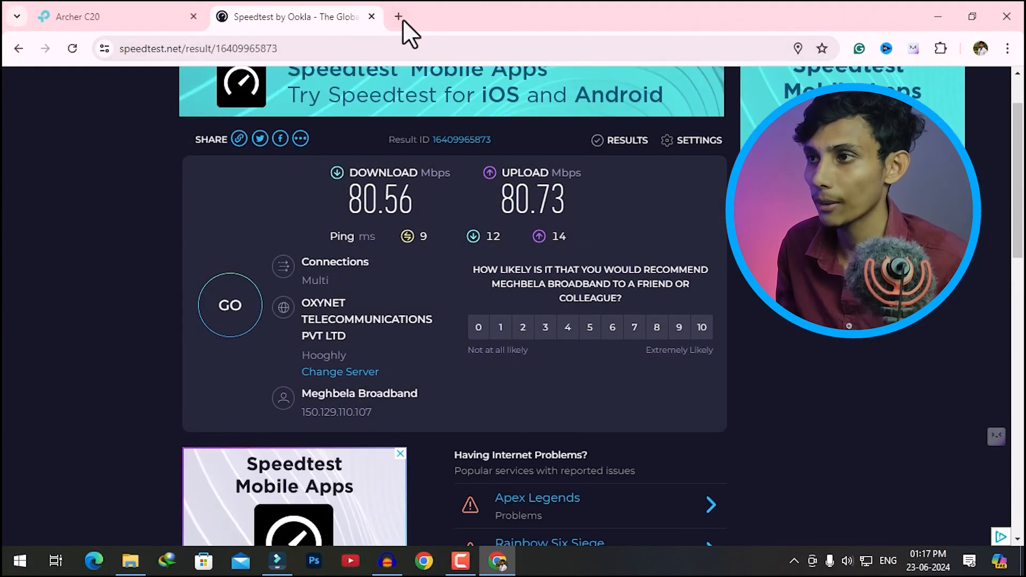
Run a second speed test on fast.com in a new tab and show the detailed latency and upload results.
left_click(399, 17)
type("fa")
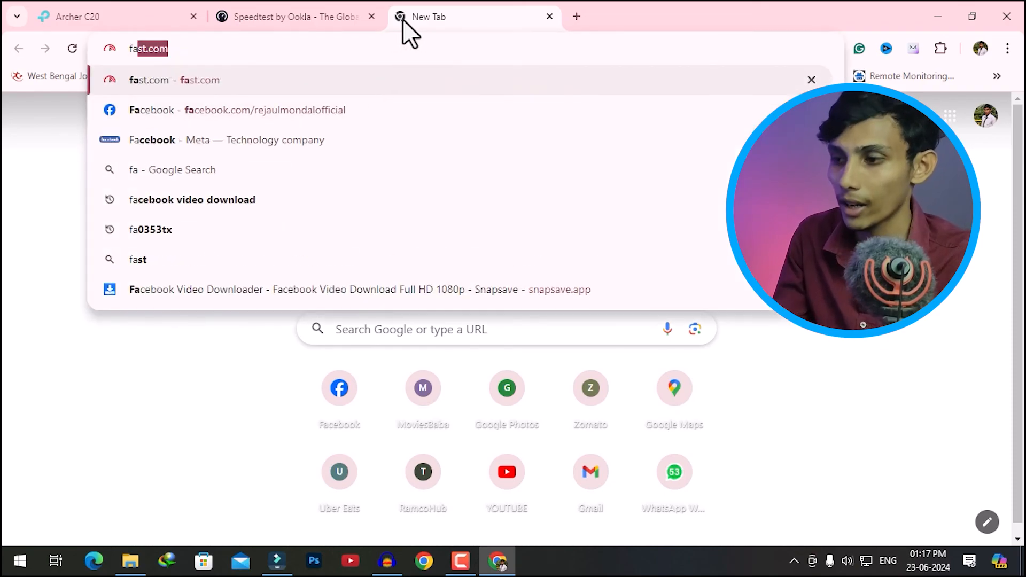
key("Return")
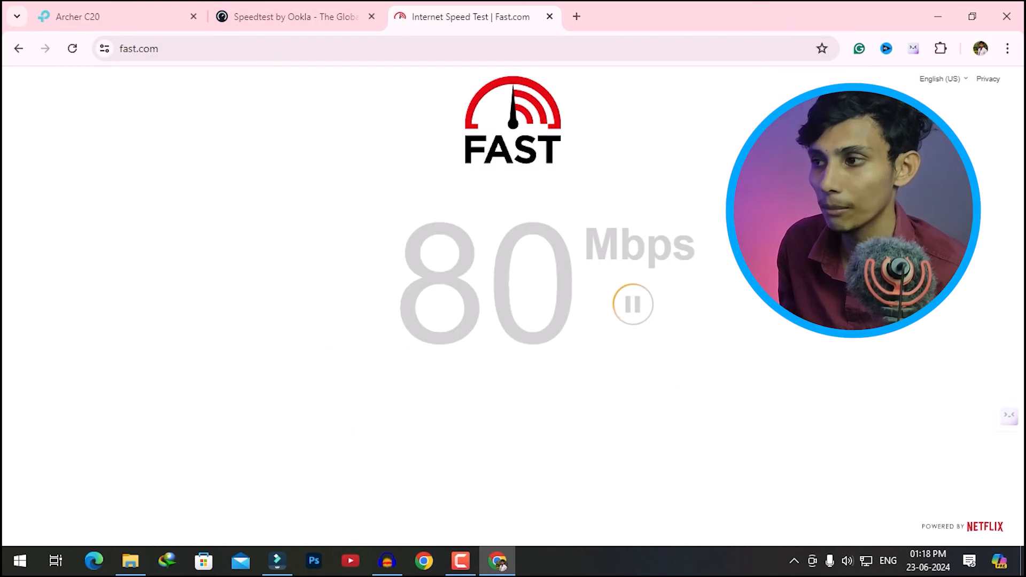
left_click(536, 421)
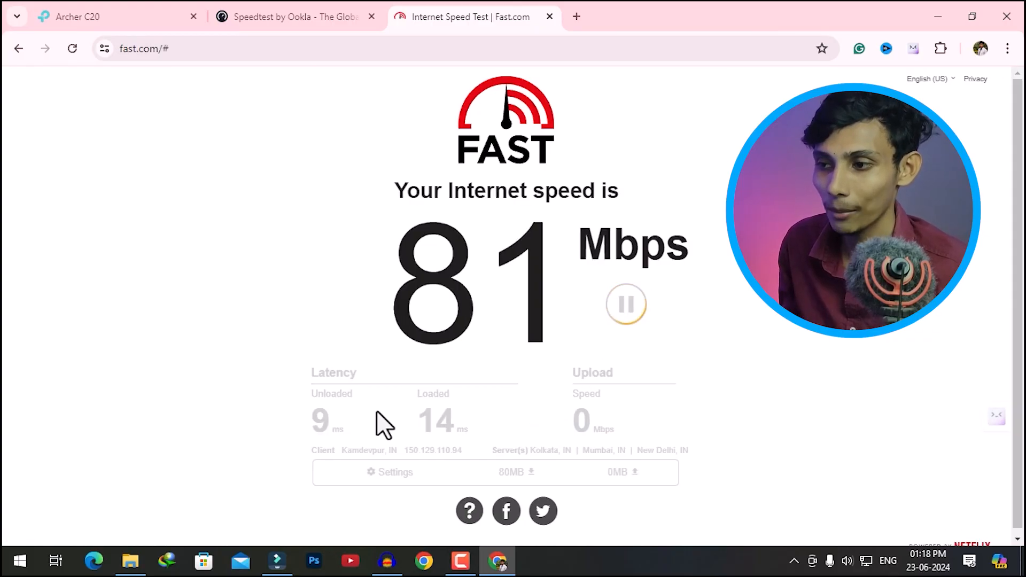
left_click_drag(316, 426, 338, 426)
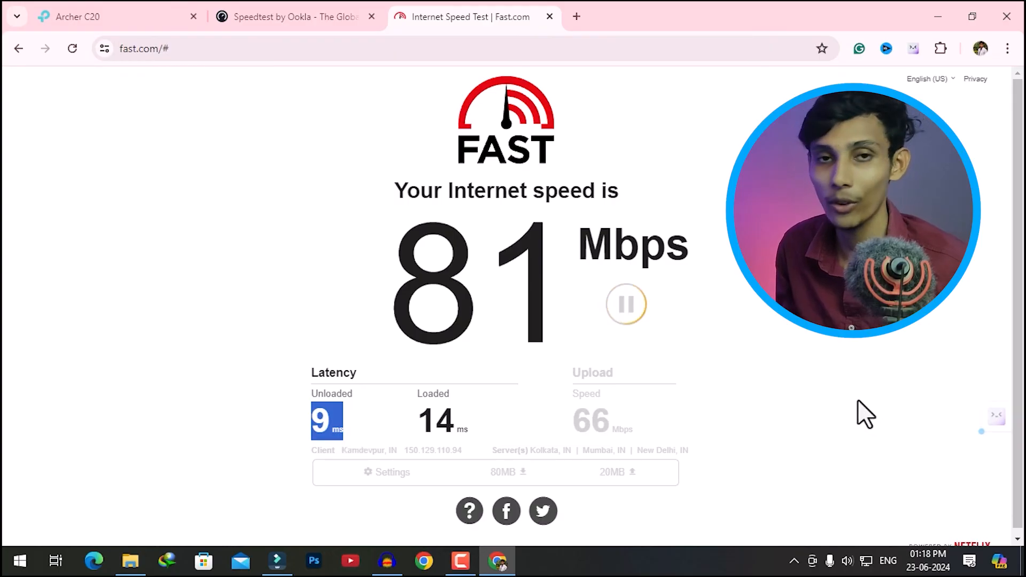
left_click(834, 382)
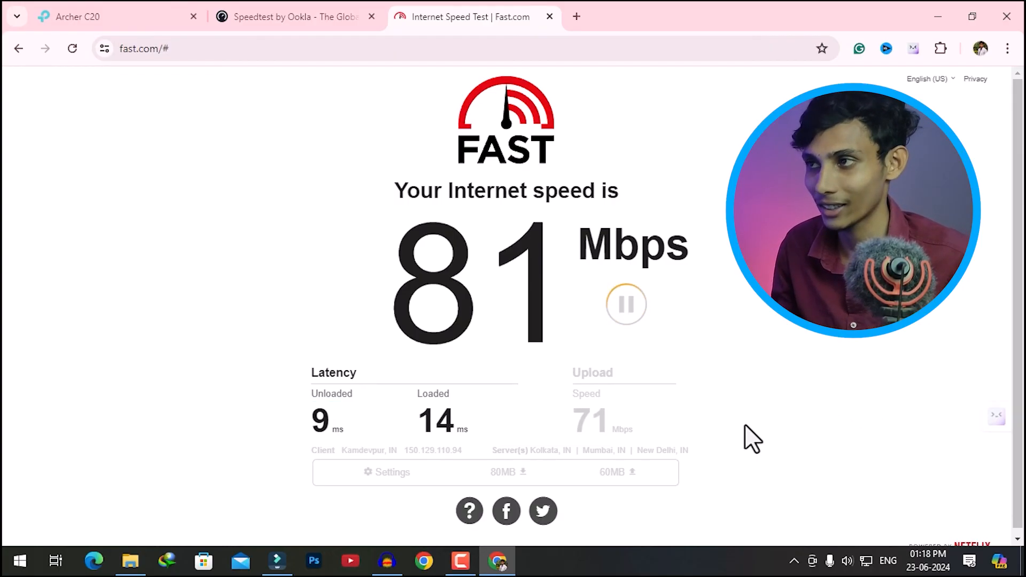
Open the Crazy asK YouTube channel at youtube.com/crazyask in a new tab and browse its home page.
left_click(570, 17)
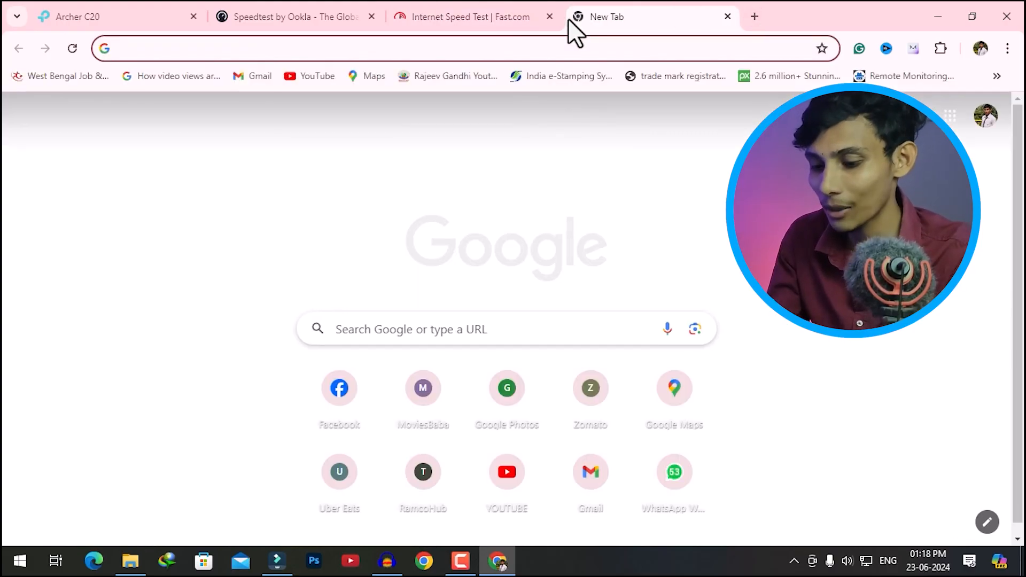
type("cr")
key("Down")
key("Down")
key("Down")
key("Down")
key("Return")
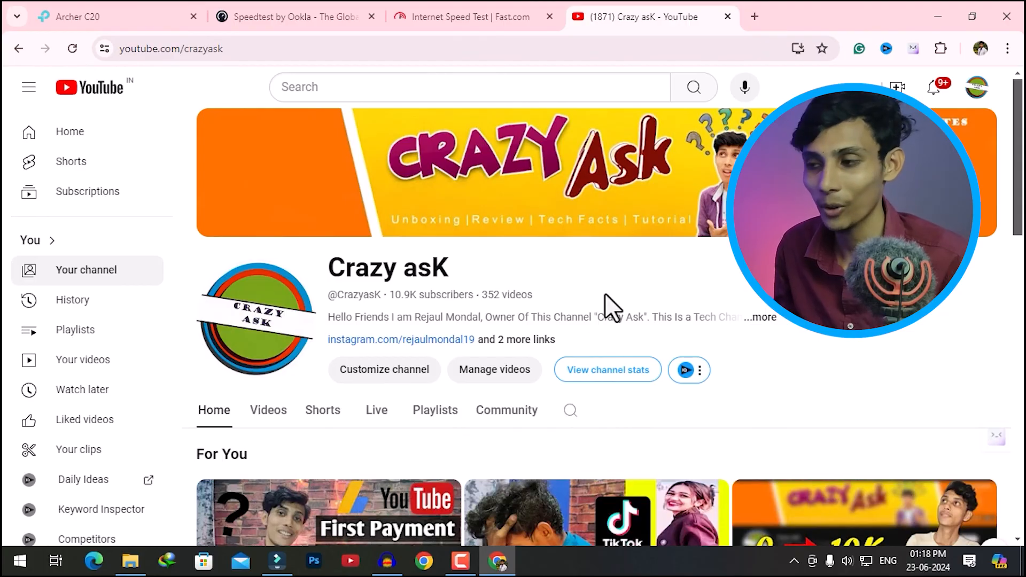
scroll(604, 292, "down", 1)
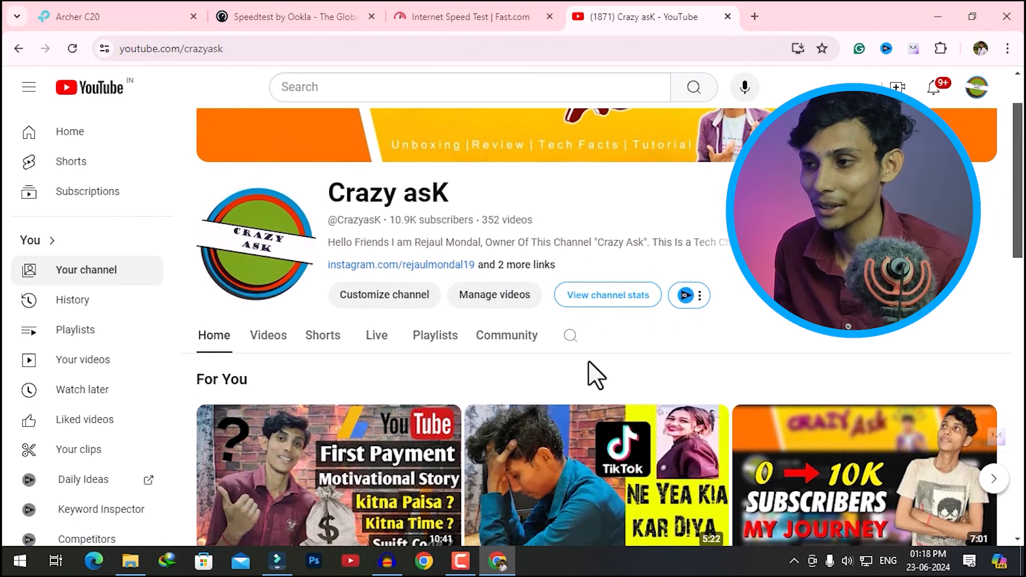